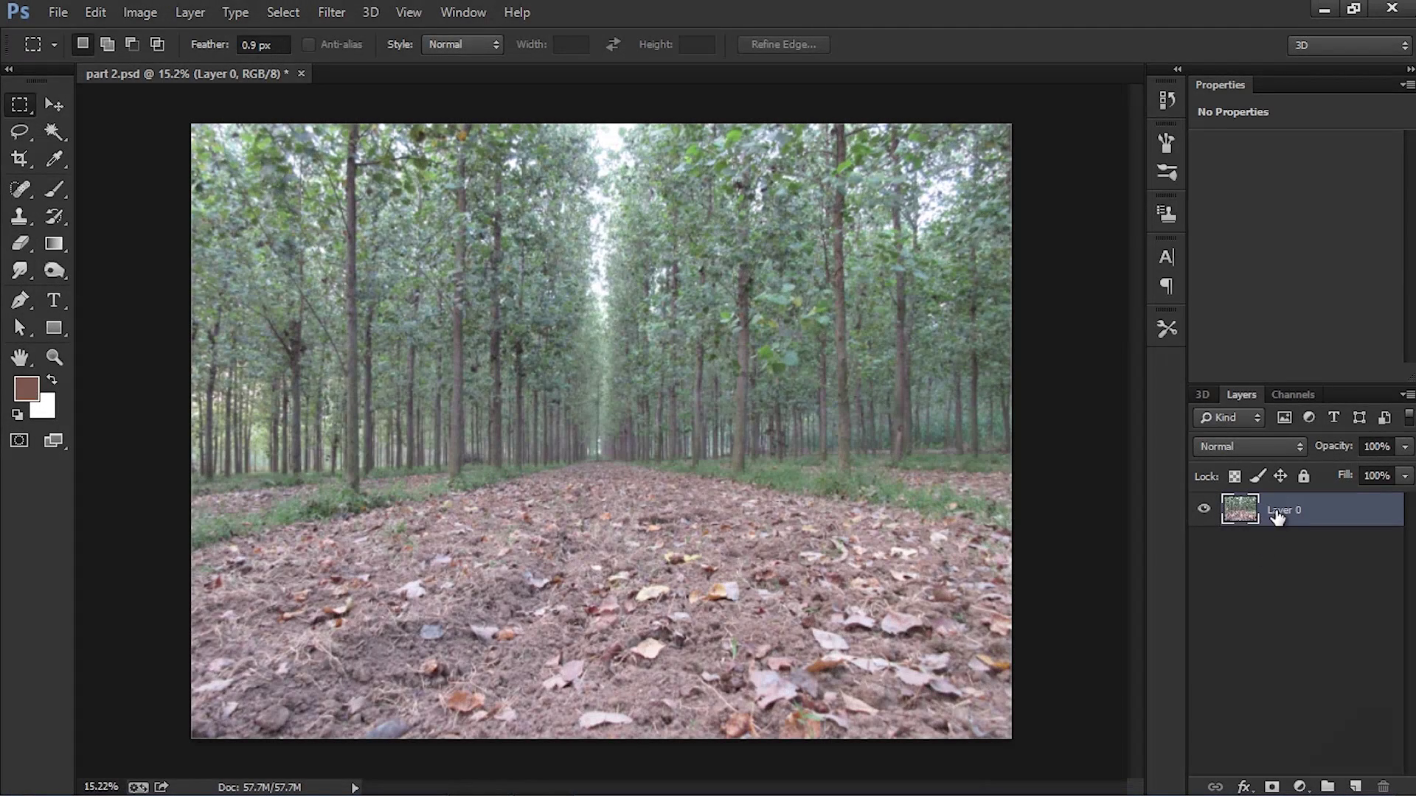
Duplicate Layer 0 to create 'Layer 0 copy' above the original.
drag(1278, 518, 1358, 786)
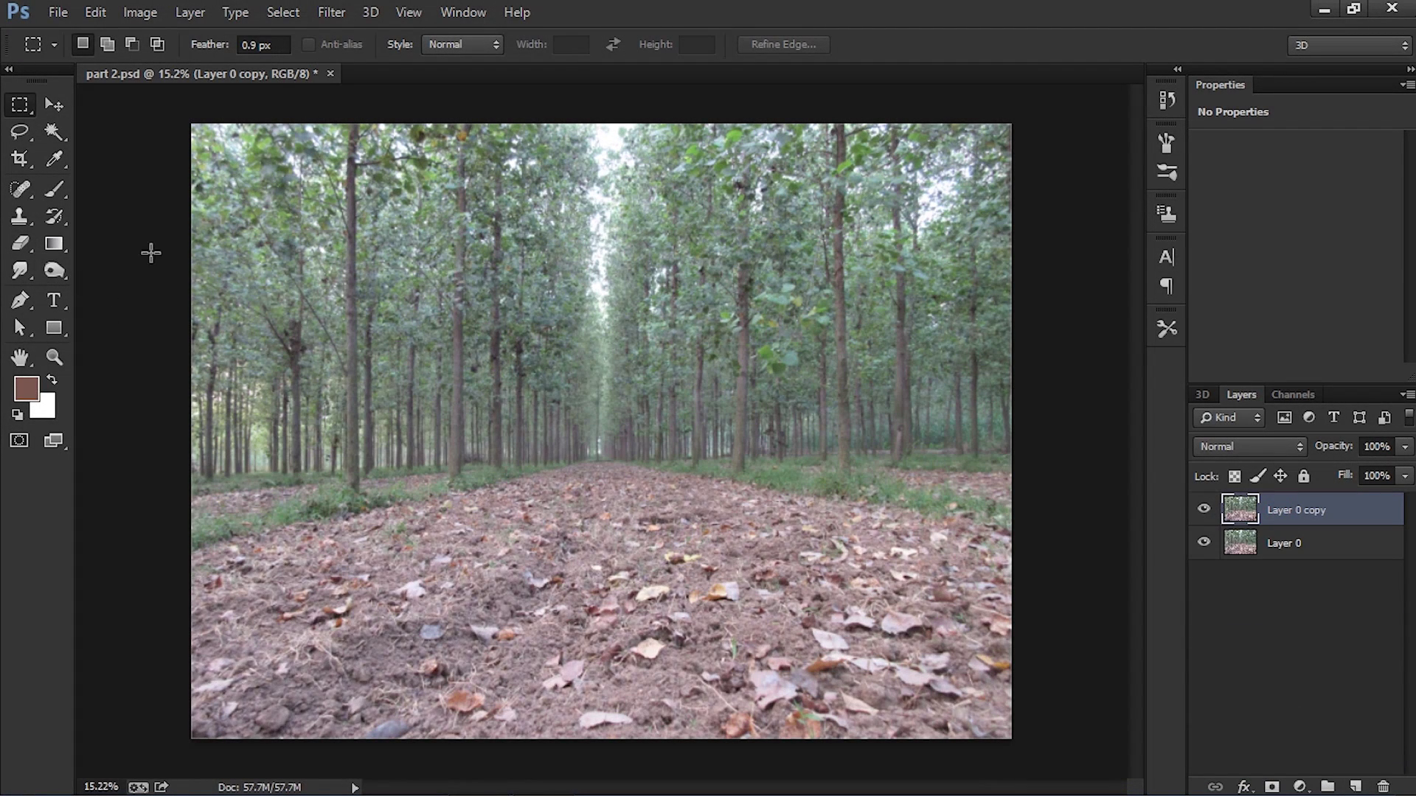
In the Camera Raw Filter, set Exposure to -0.30 and Contrast to +40.
click(323, 9)
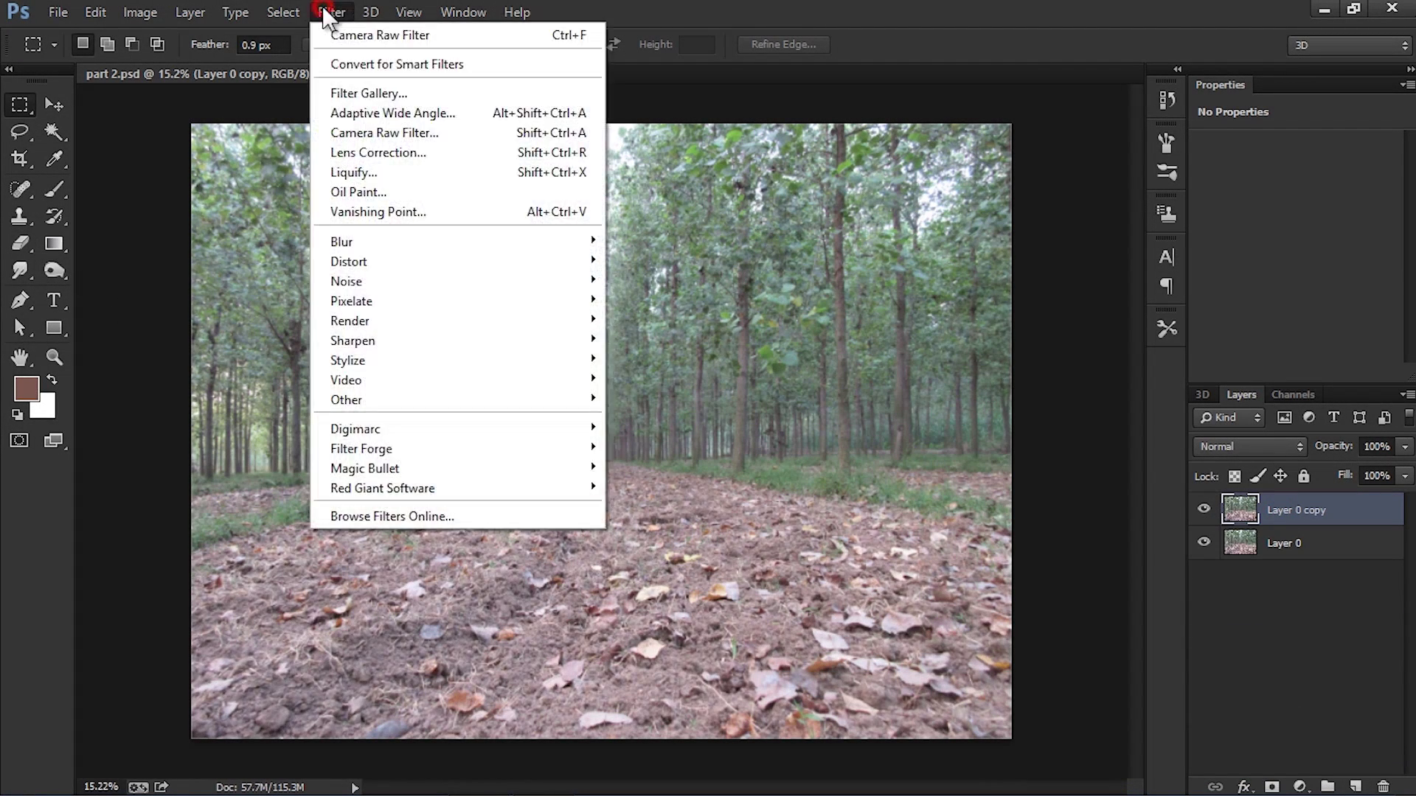
click(389, 135)
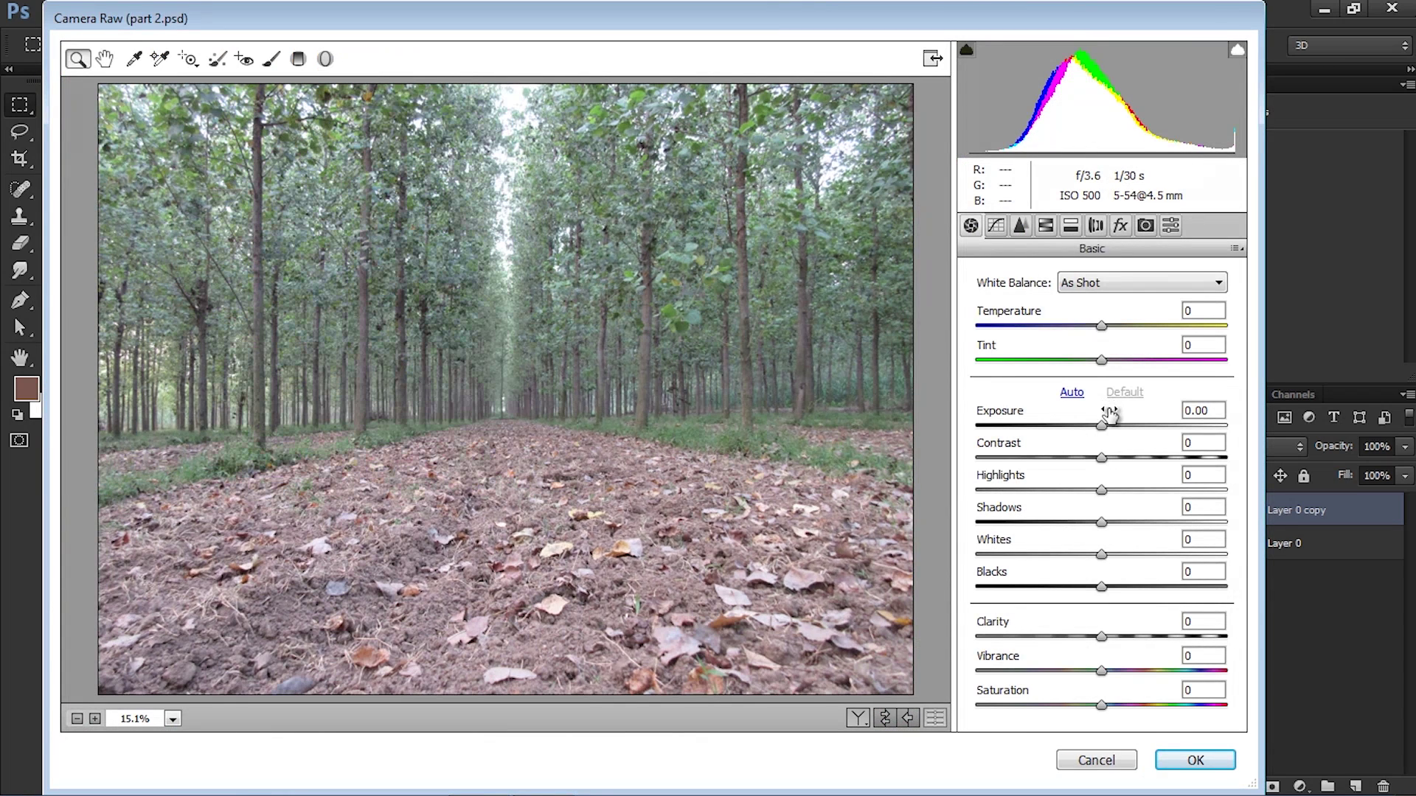
drag(1102, 424, 1098, 425)
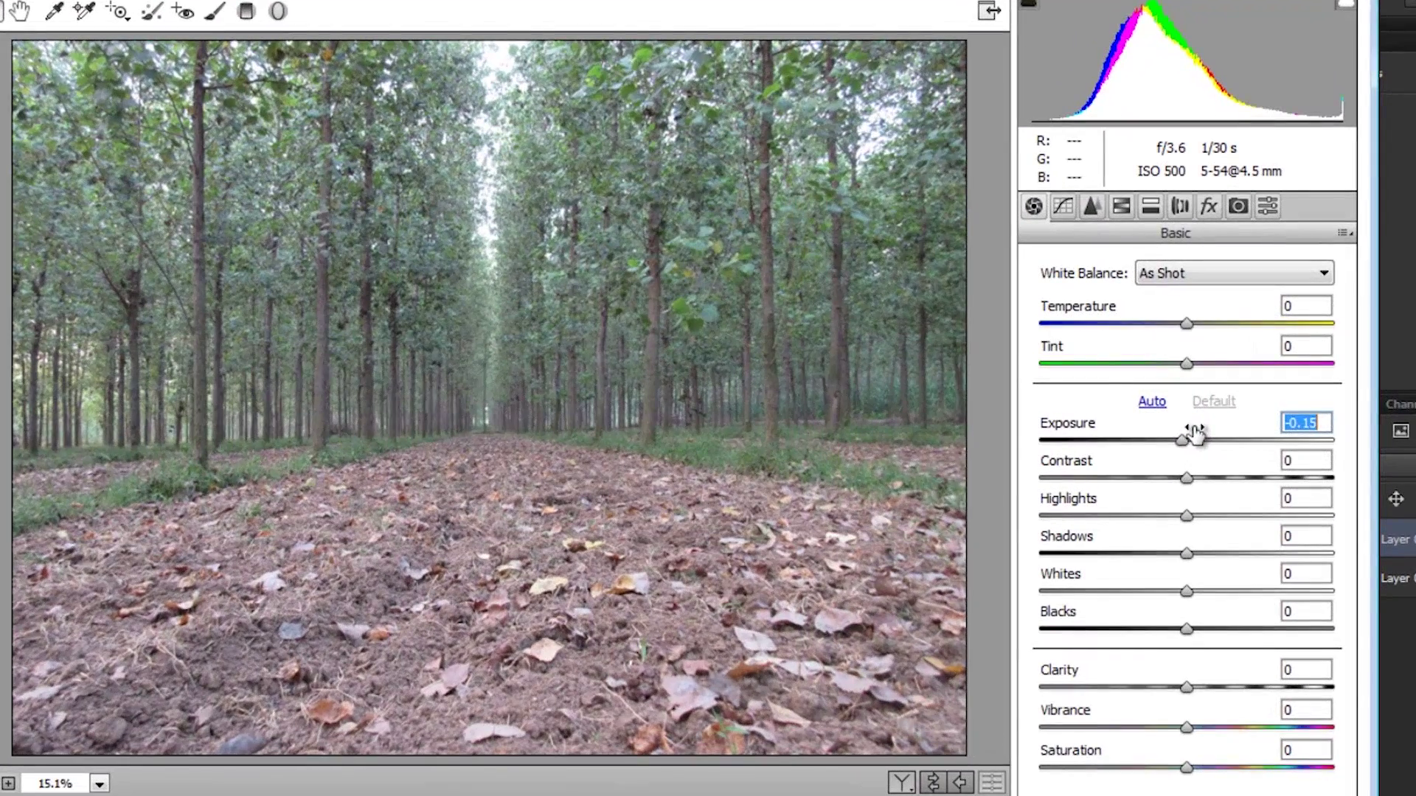
key(Down)
key(Down)
key(Down)
drag(1195, 462, 1240, 468)
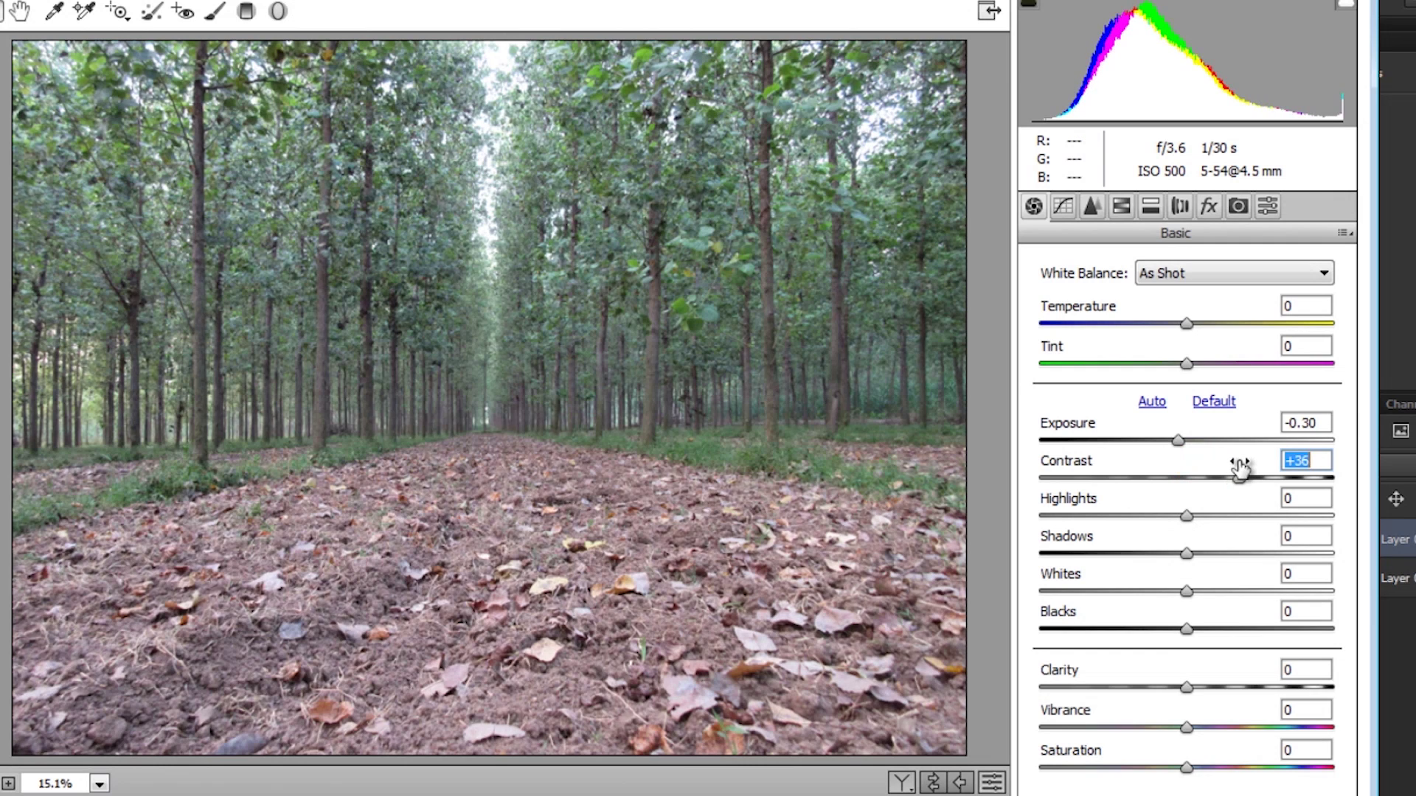
key(Down)
key(Down)
key(Down)
drag(1248, 463, 1264, 462)
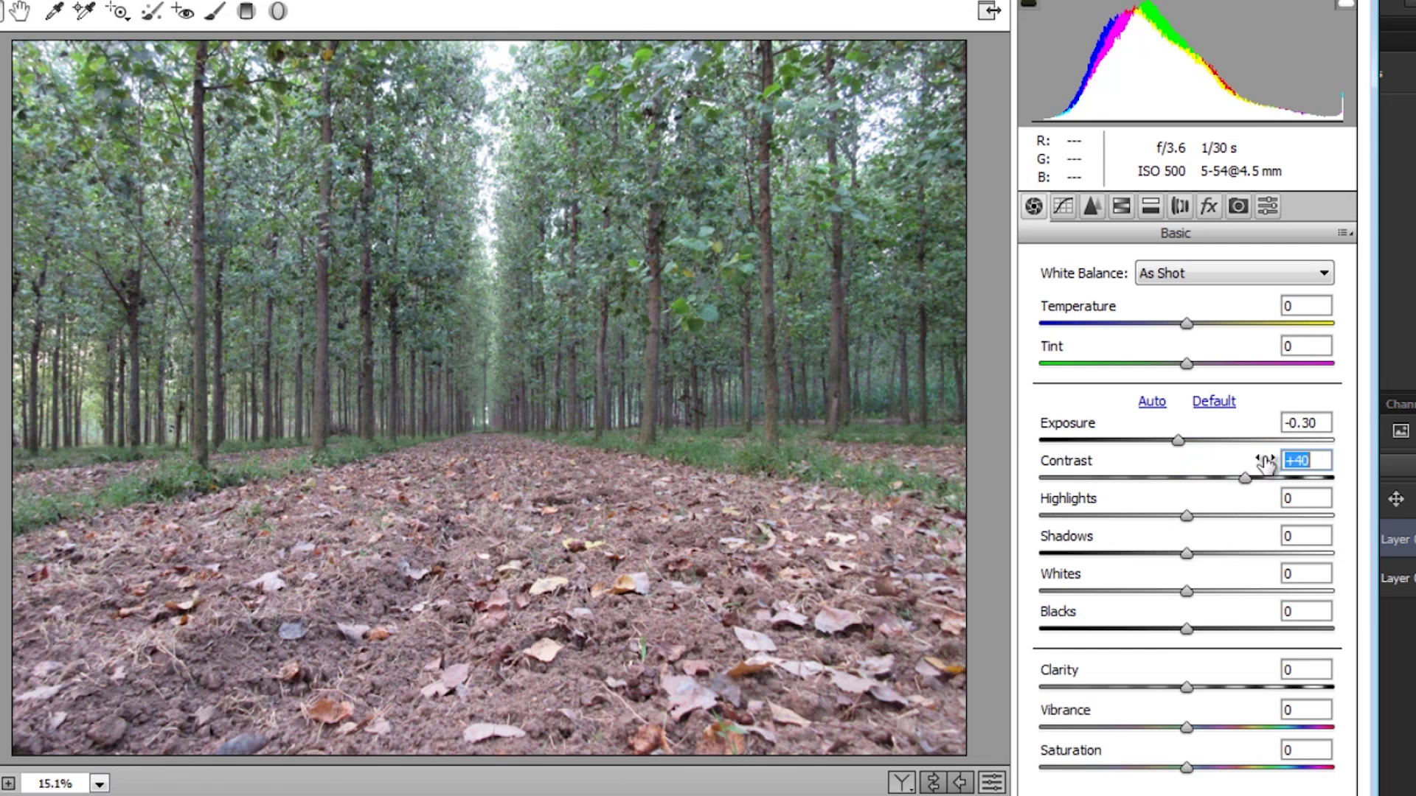
Set Highlights -44, Shadows +30, Whites +36, Blacks -12 and Clarity +10.
mouse_move(1188, 503)
mouse_down()
mouse_move(1112, 499)
mouse_move(1137, 501)
mouse_up()
mouse_move(1183, 553)
mouse_down()
mouse_move(1242, 546)
mouse_move(1202, 555)
mouse_move(1229, 591)
mouse_up()
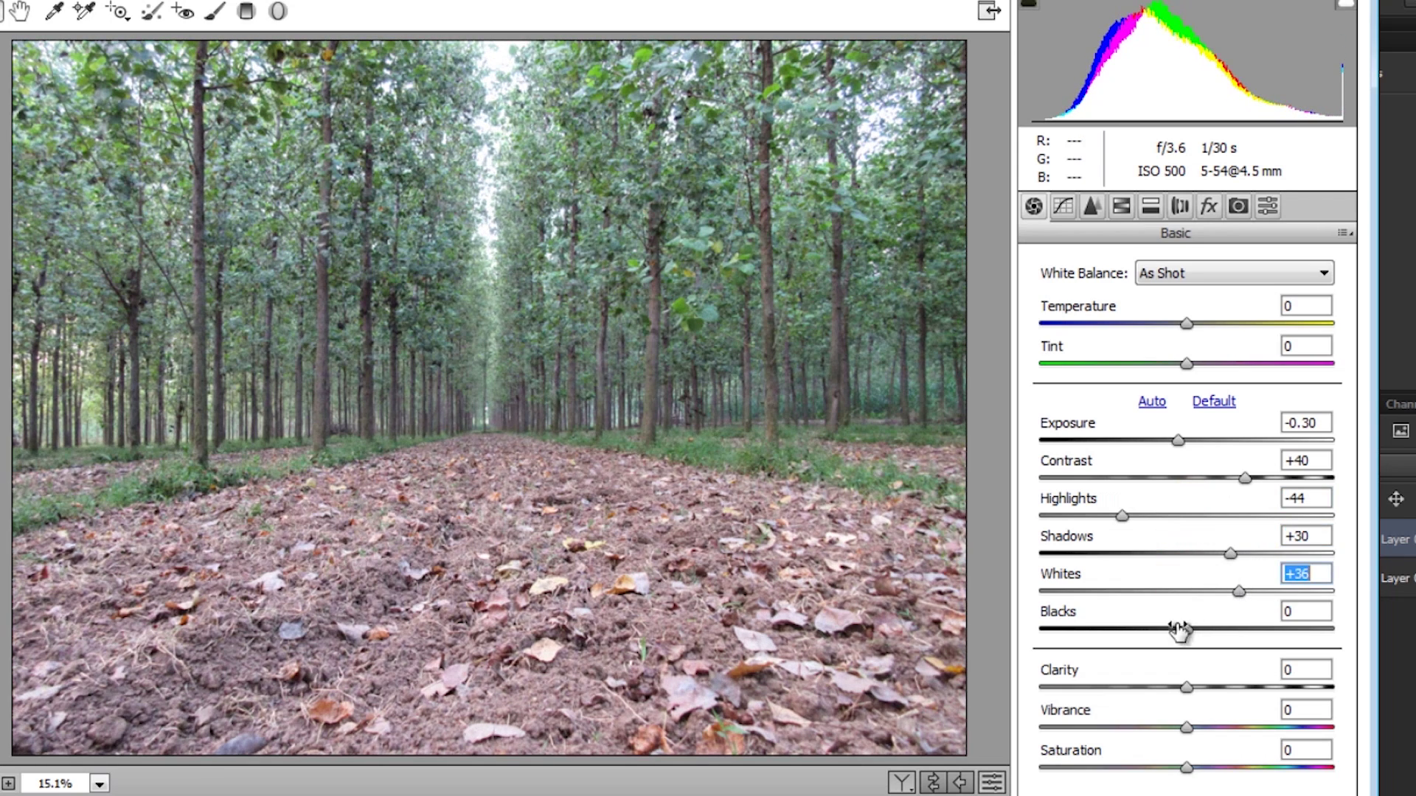
mouse_move(1183, 624)
mouse_down()
mouse_move(1144, 625)
mouse_move(1169, 627)
mouse_move(1192, 664)
mouse_up()
click(1317, 670)
key(shift+Left)
text(0)
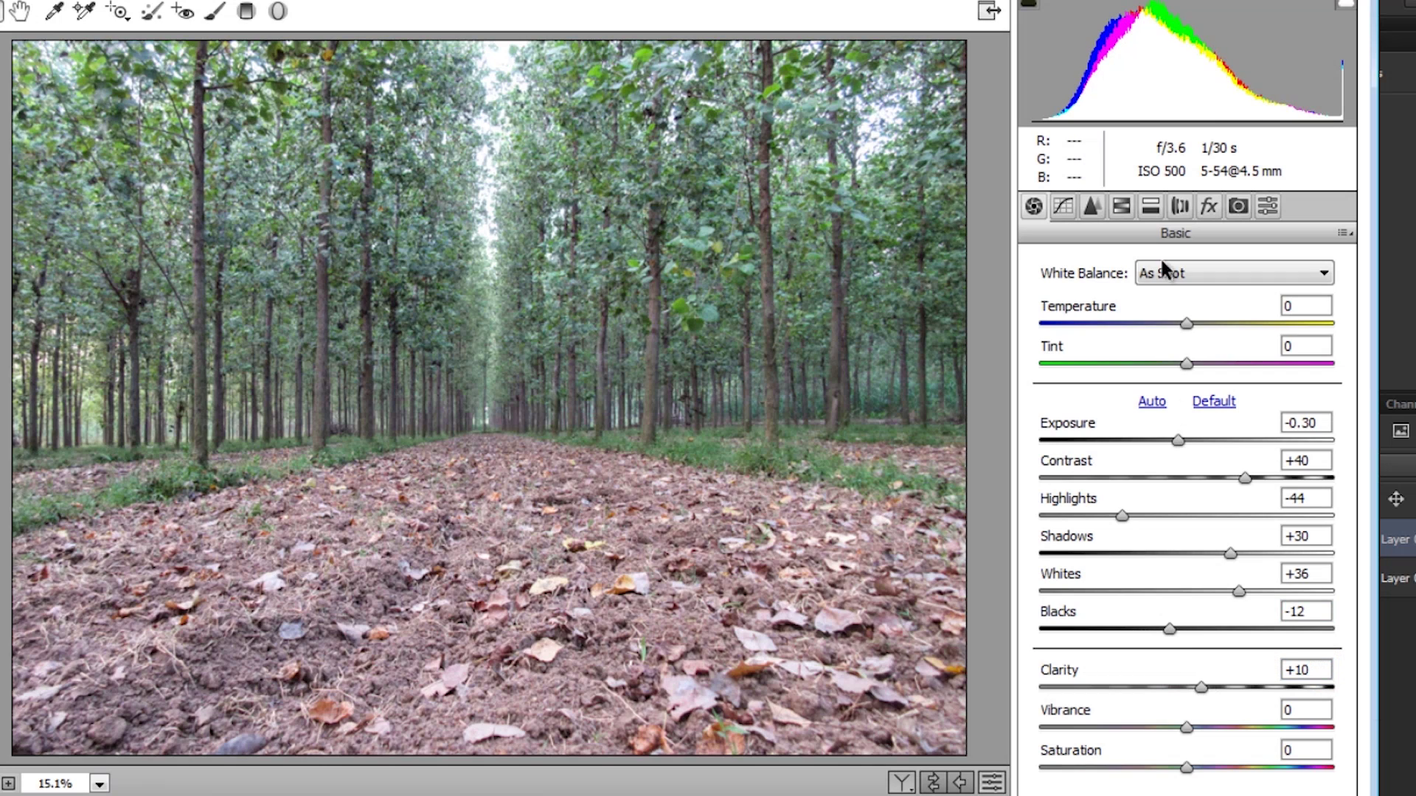
Set calibration primaries: Red hue -37/sat +36, Green +50/+32, Blue +31/+57.
click(1232, 208)
mouse_move(1186, 438)
mouse_down()
mouse_move(1147, 443)
mouse_move(1239, 475)
mouse_up()
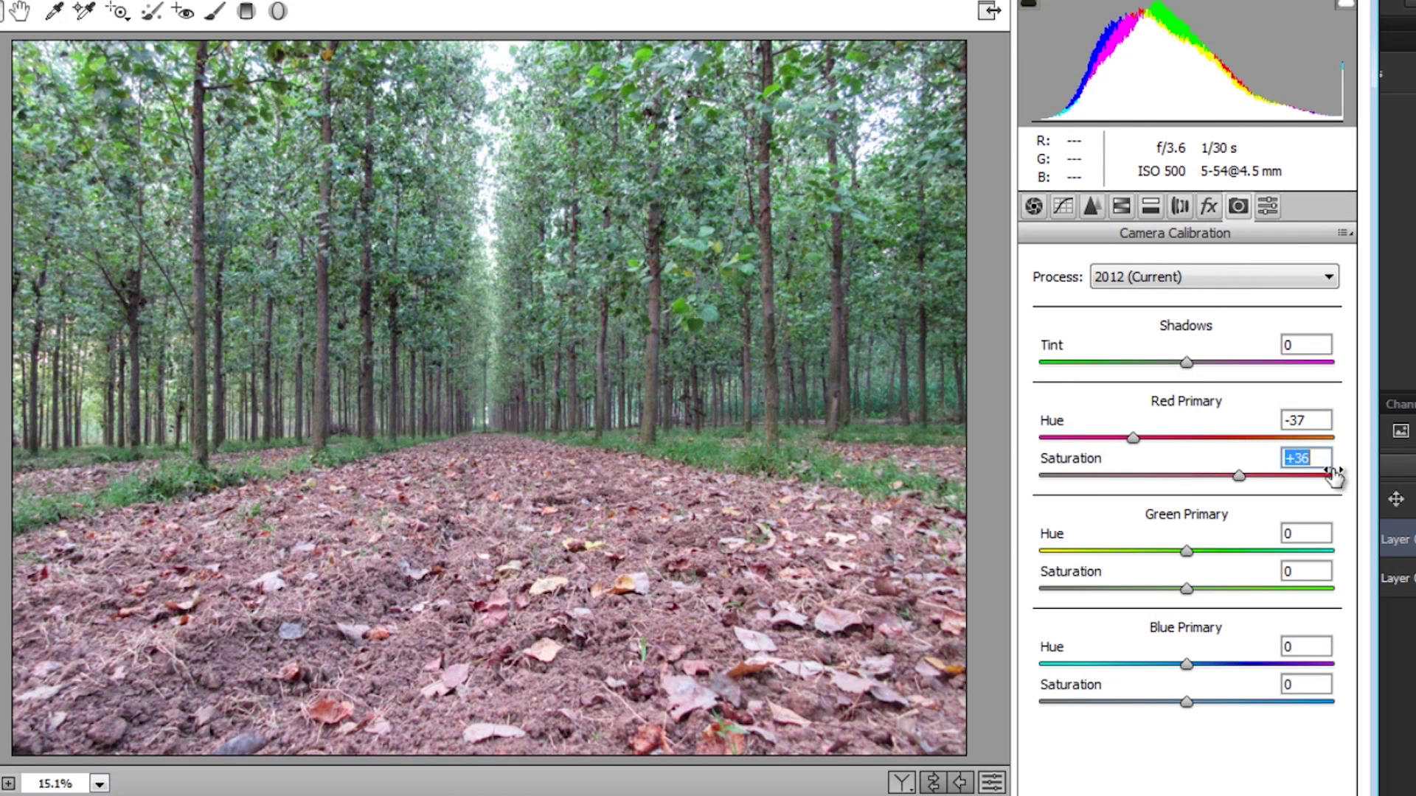
drag(1177, 538, 1263, 538)
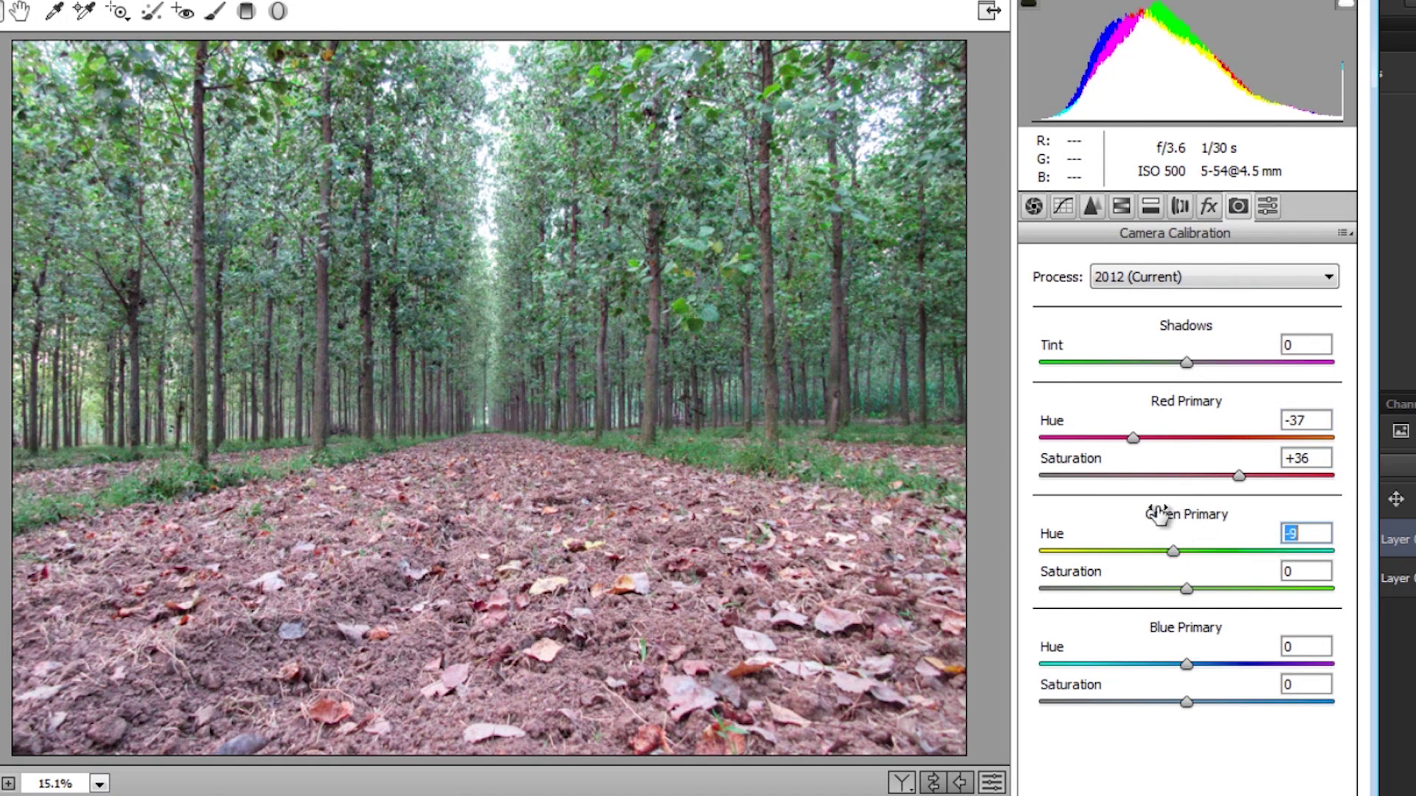
mouse_move(1172, 576)
mouse_down()
mouse_move(1256, 572)
mouse_move(1205, 572)
mouse_up()
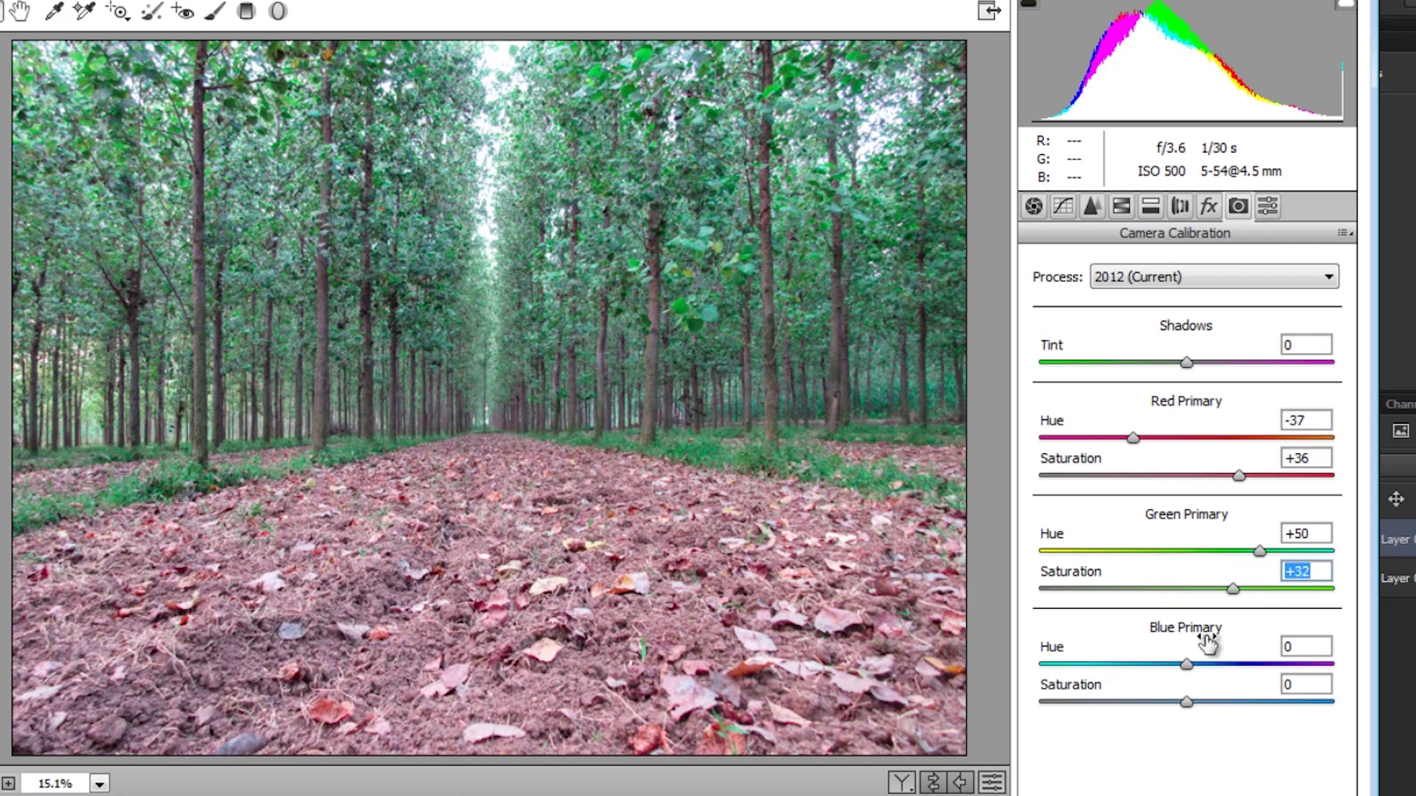
mouse_move(1182, 642)
mouse_down()
mouse_move(1268, 646)
mouse_move(1224, 652)
mouse_up()
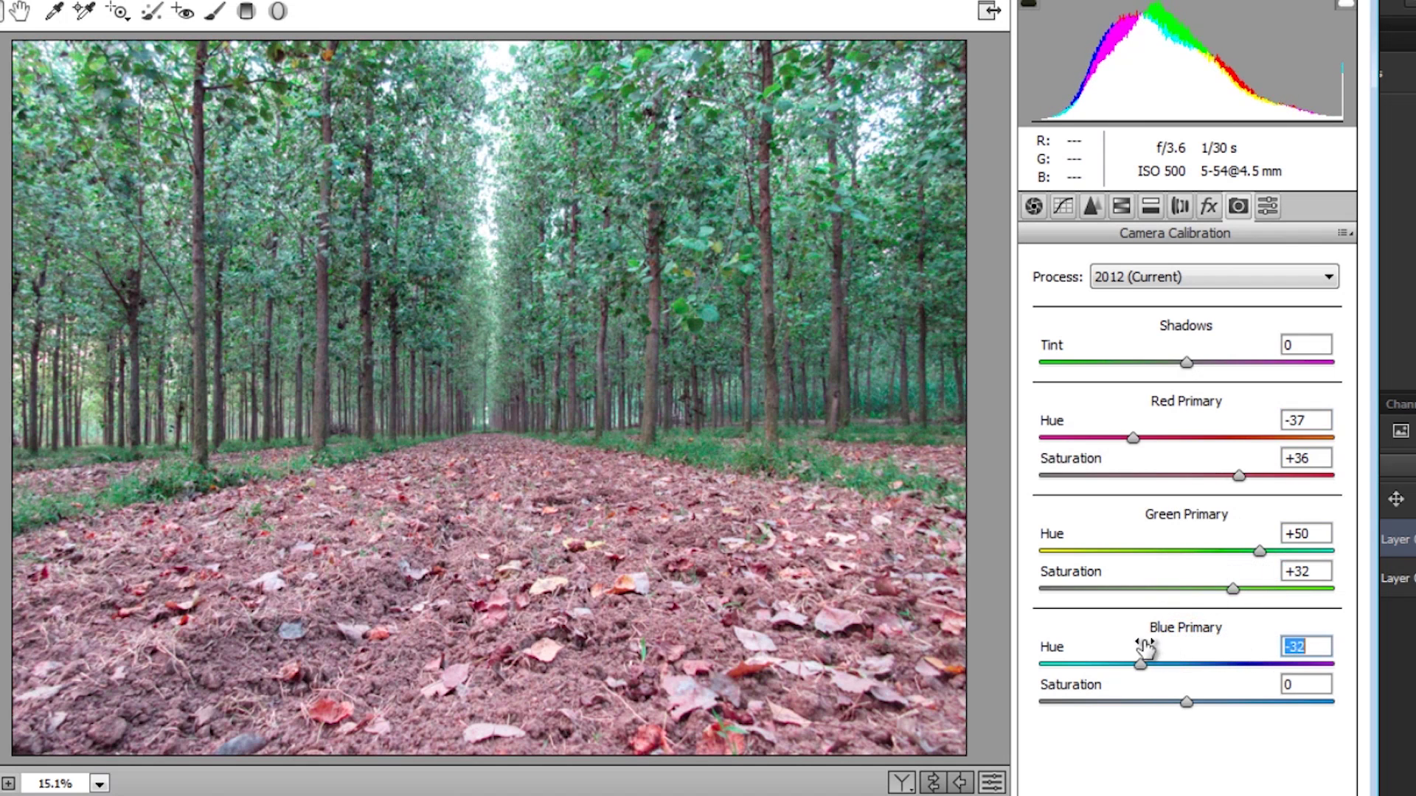
mouse_move(1161, 684)
mouse_down()
mouse_move(1278, 686)
mouse_move(1235, 685)
mouse_up()
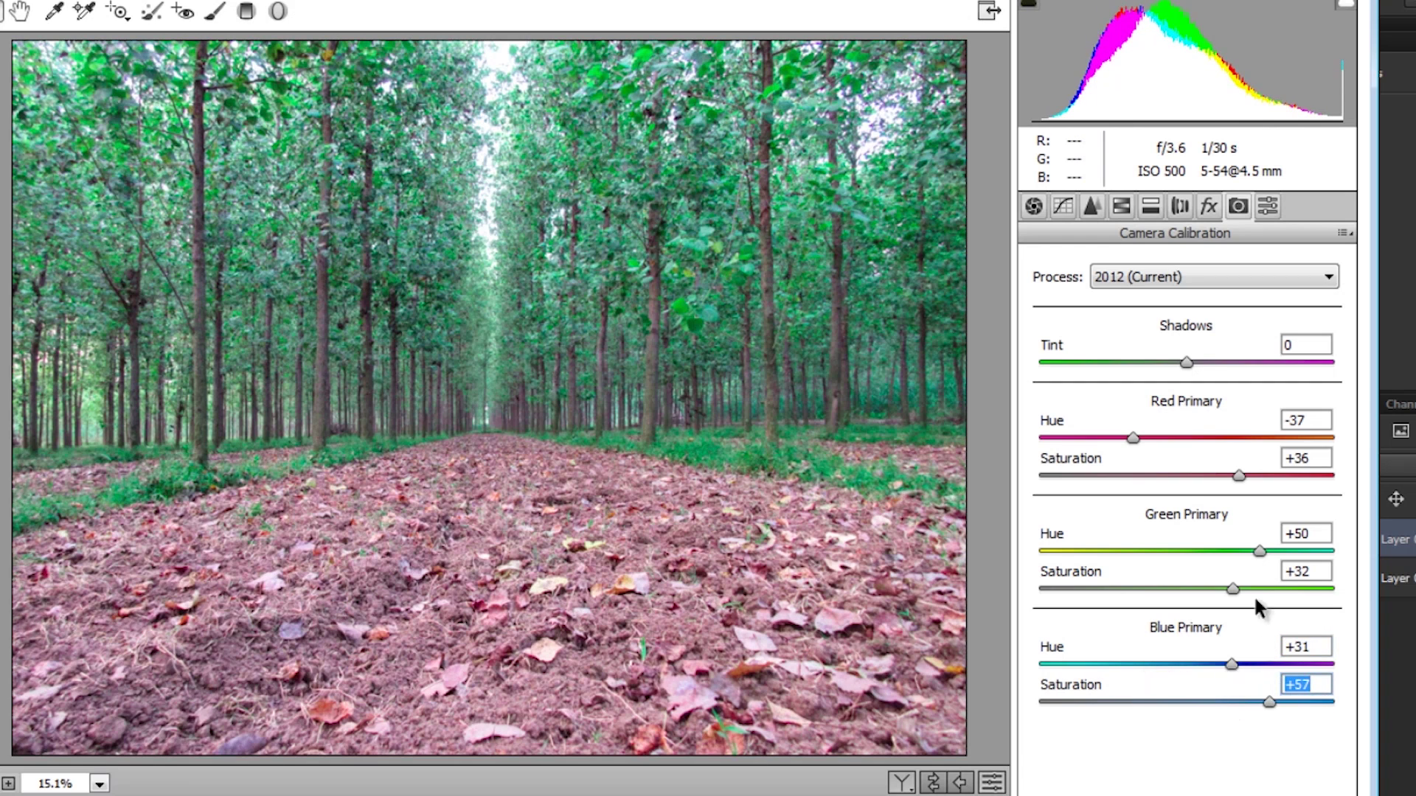
In HSL luminance, darken oranges to -32 and reds, and brighten greens slightly.
click(1120, 207)
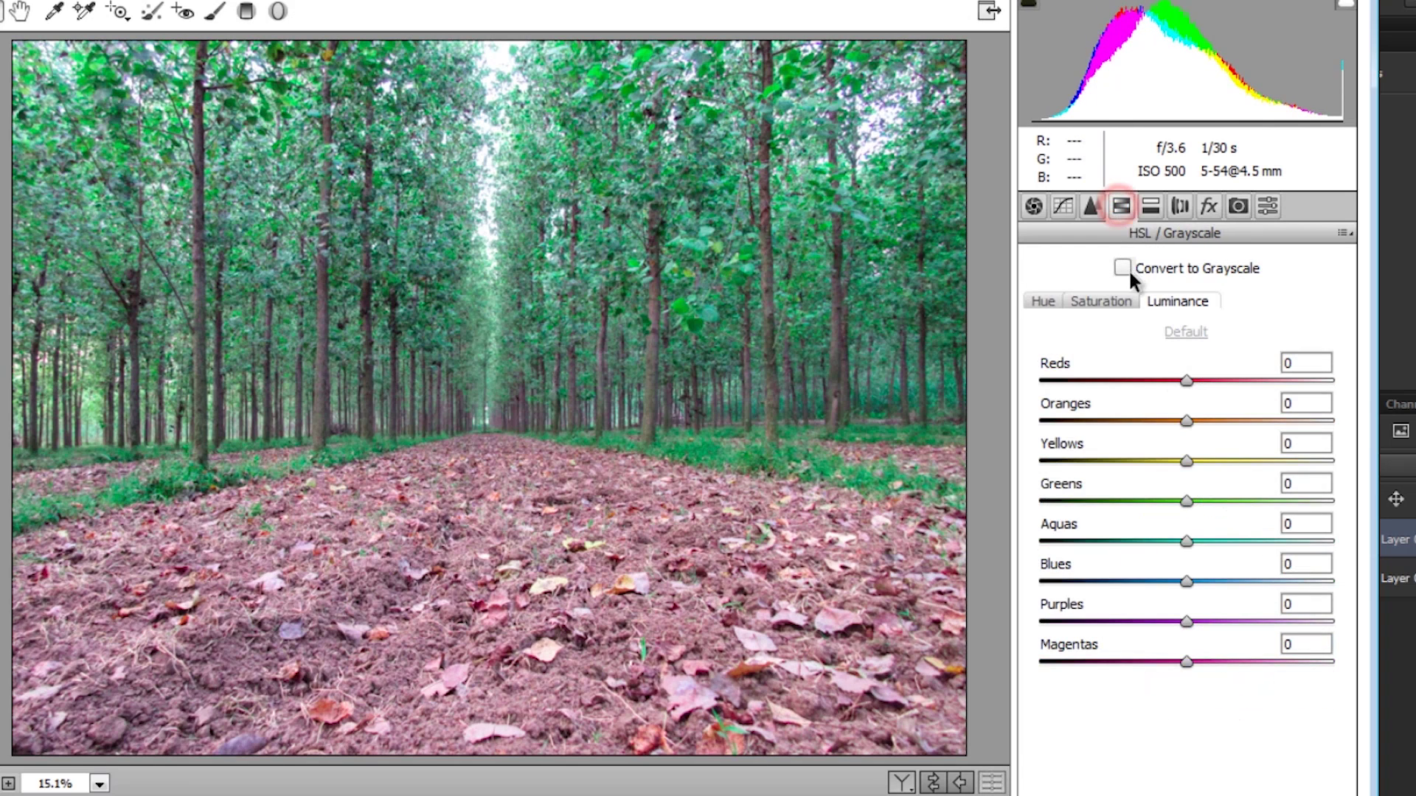
drag(1184, 420, 1139, 421)
mouse_move(1185, 380)
mouse_down()
mouse_move(1162, 380)
mouse_move(1182, 381)
mouse_up()
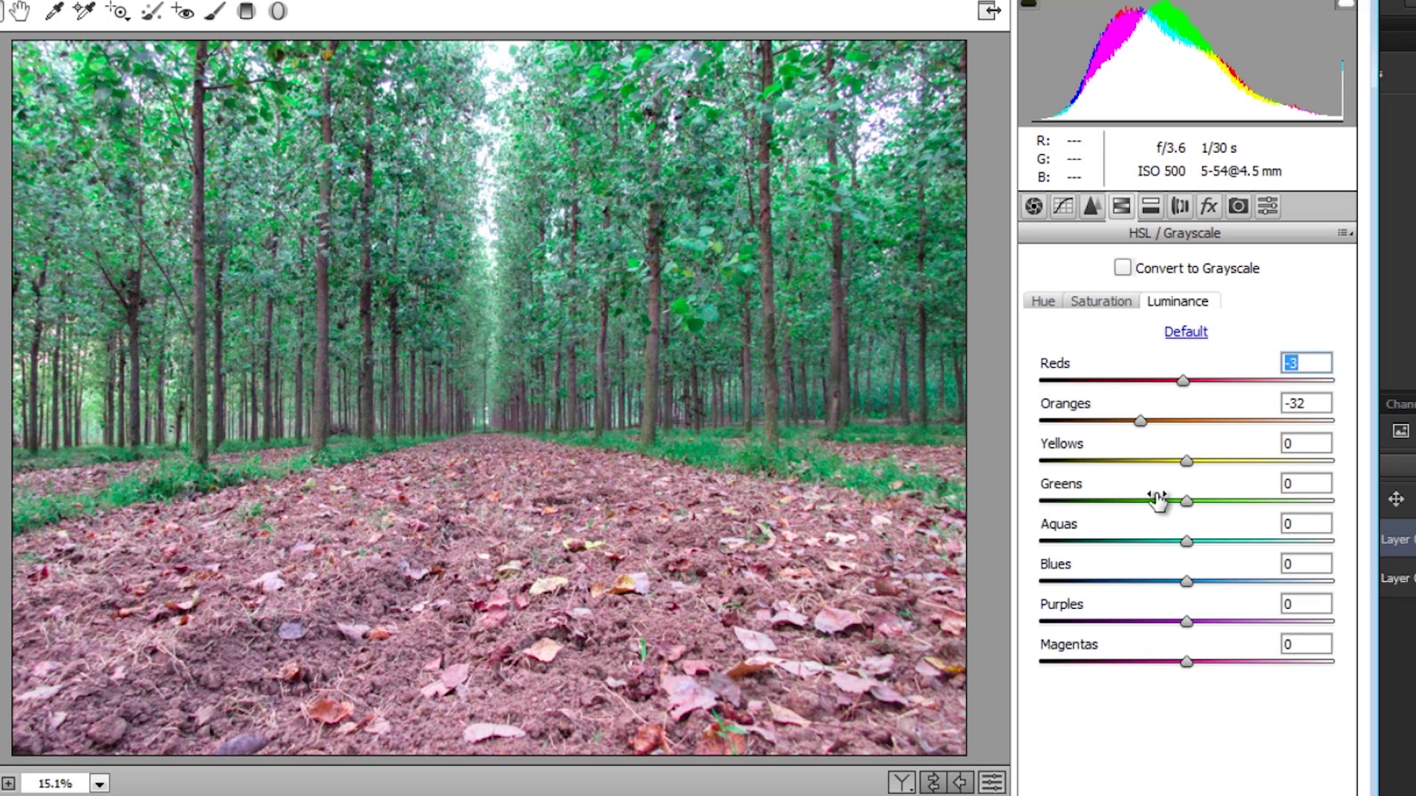
drag(1196, 500, 1190, 541)
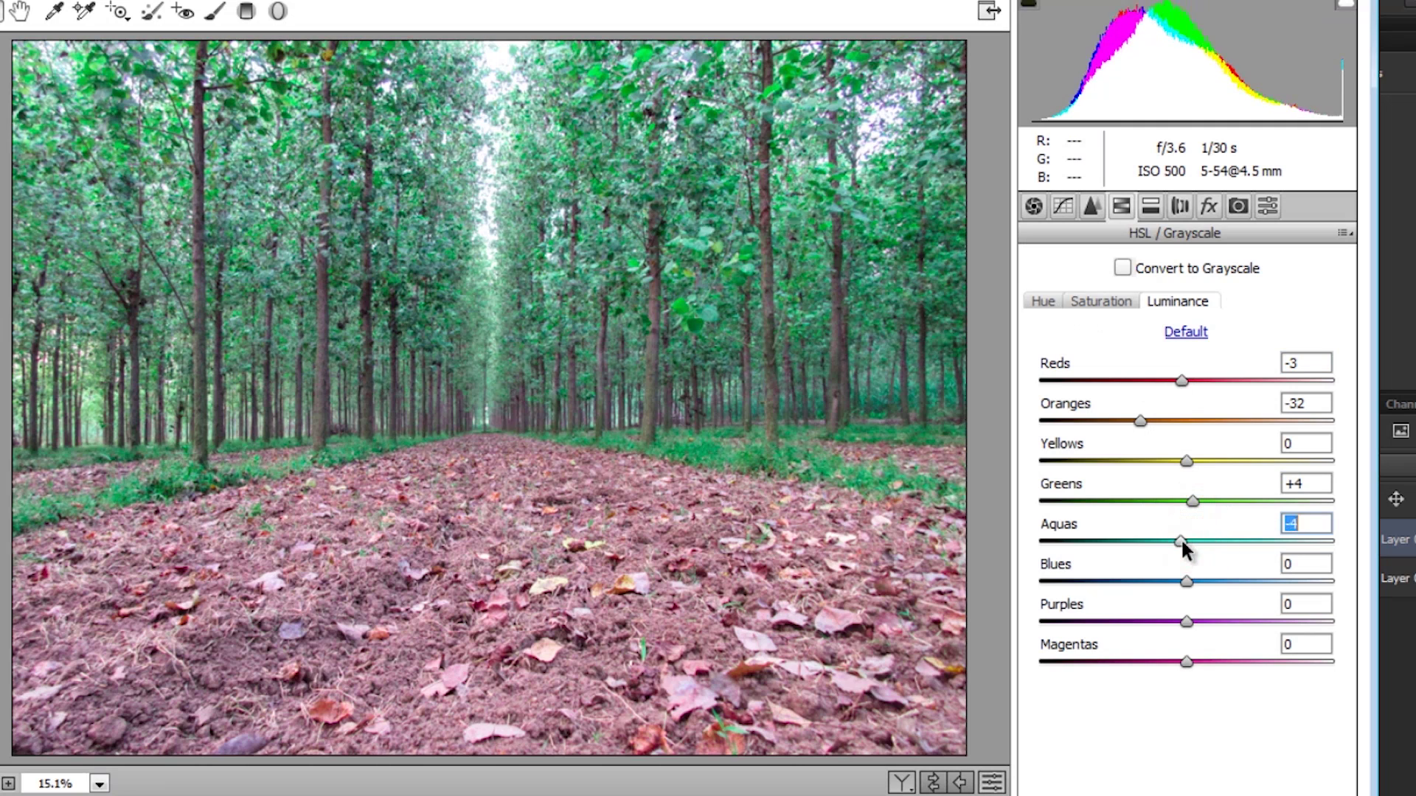
Set hues Reds +17, Oranges -41, Greens +14, Purples +19, Magentas -27, and apply.
click(1042, 301)
mouse_move(1186, 420)
mouse_down()
mouse_move(1062, 418)
mouse_move(1126, 421)
mouse_up()
drag(1187, 380, 1216, 380)
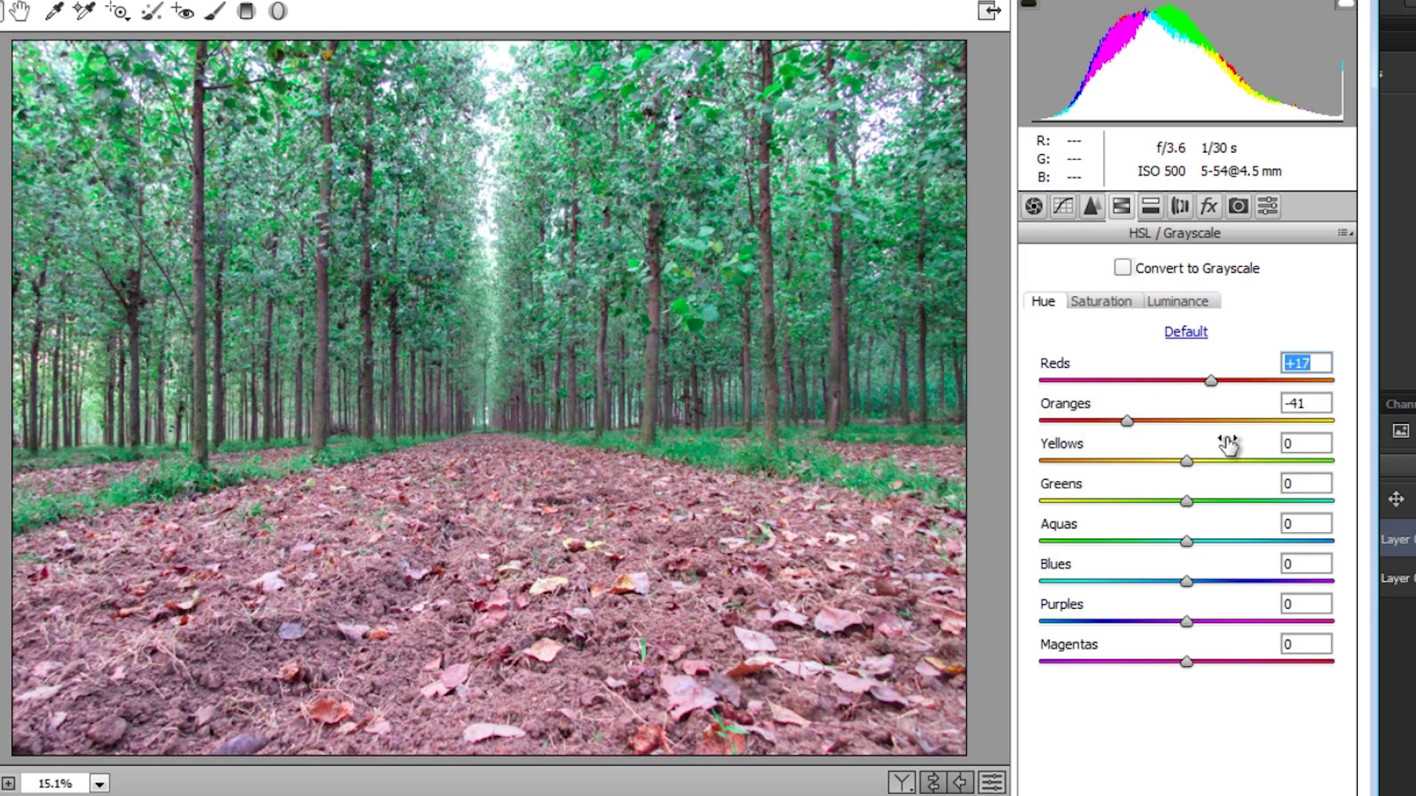
click(1186, 461)
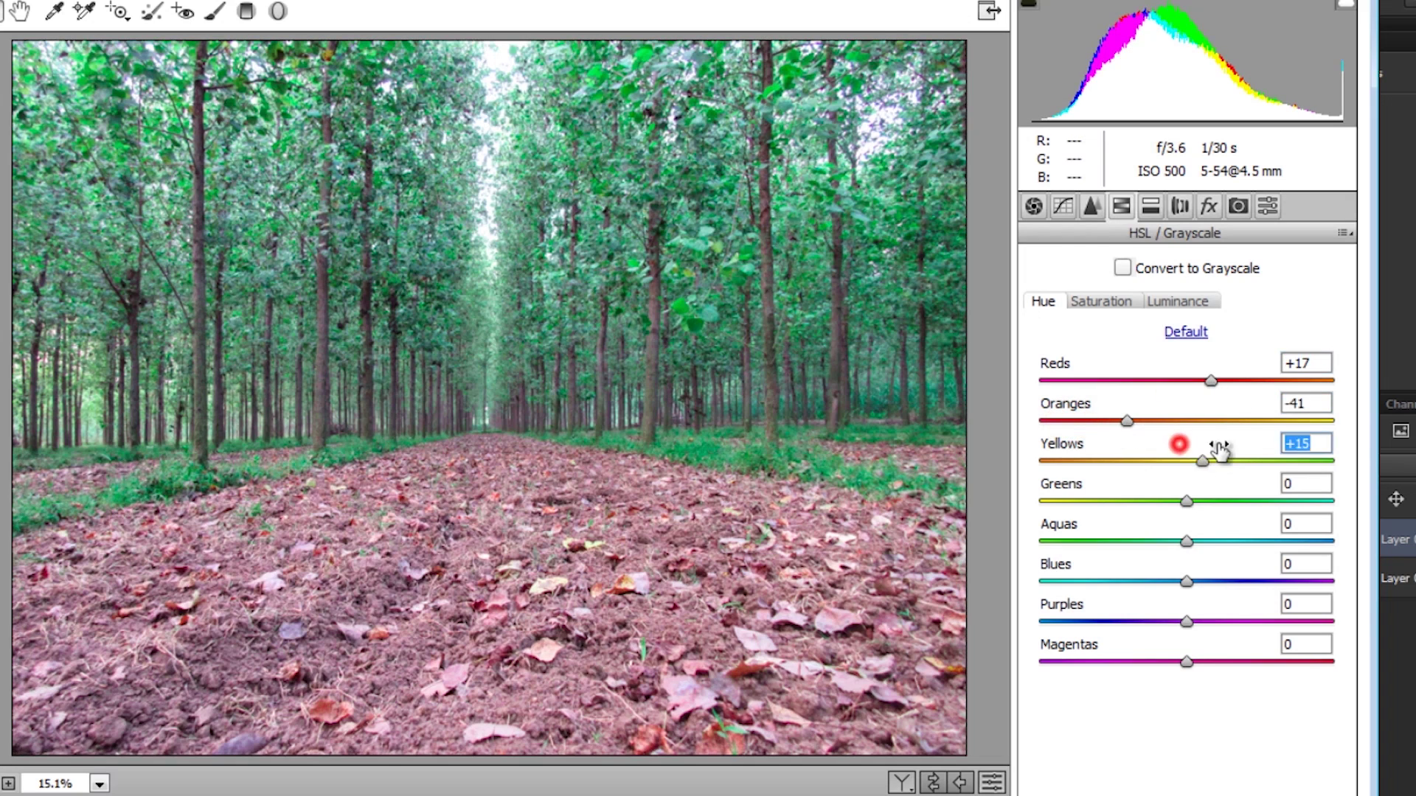
mouse_move(1183, 500)
mouse_down()
mouse_move(1236, 500)
mouse_move(1211, 502)
mouse_up()
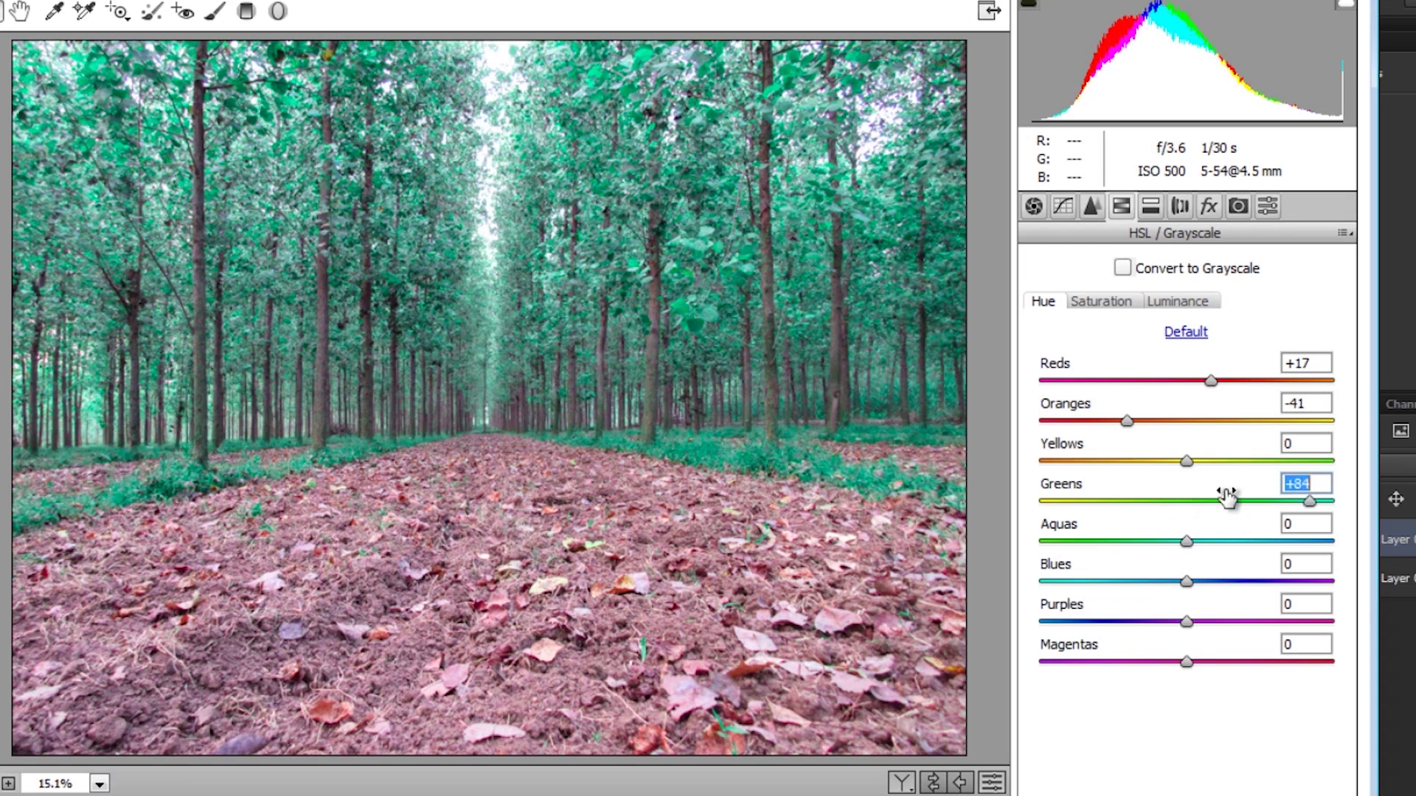
mouse_move(1210, 504)
mouse_down()
mouse_move(1192, 505)
mouse_move(1198, 542)
mouse_move(1186, 542)
mouse_up()
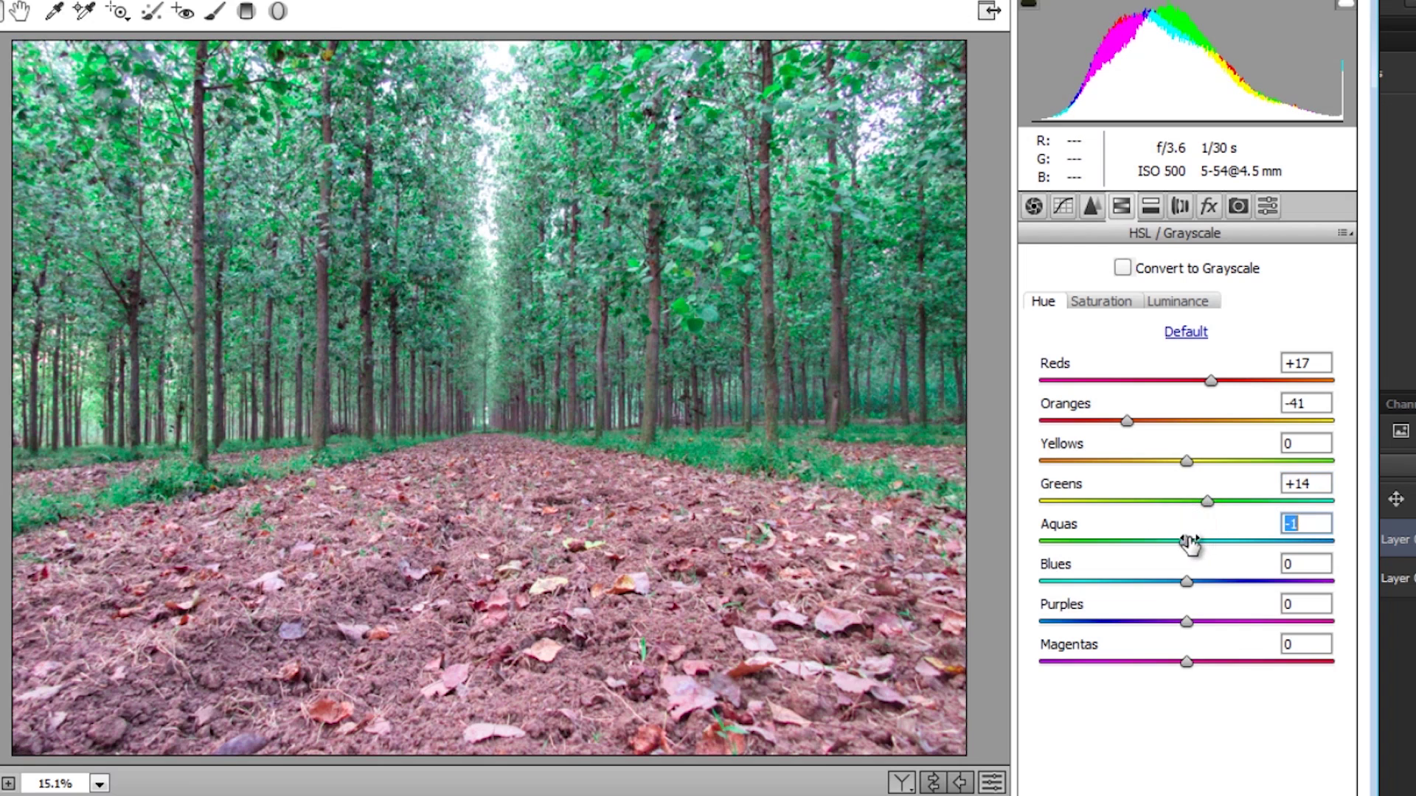
mouse_move(1201, 647)
mouse_down()
mouse_move(1128, 666)
mouse_move(1173, 665)
mouse_move(1230, 614)
mouse_move(1200, 612)
mouse_up()
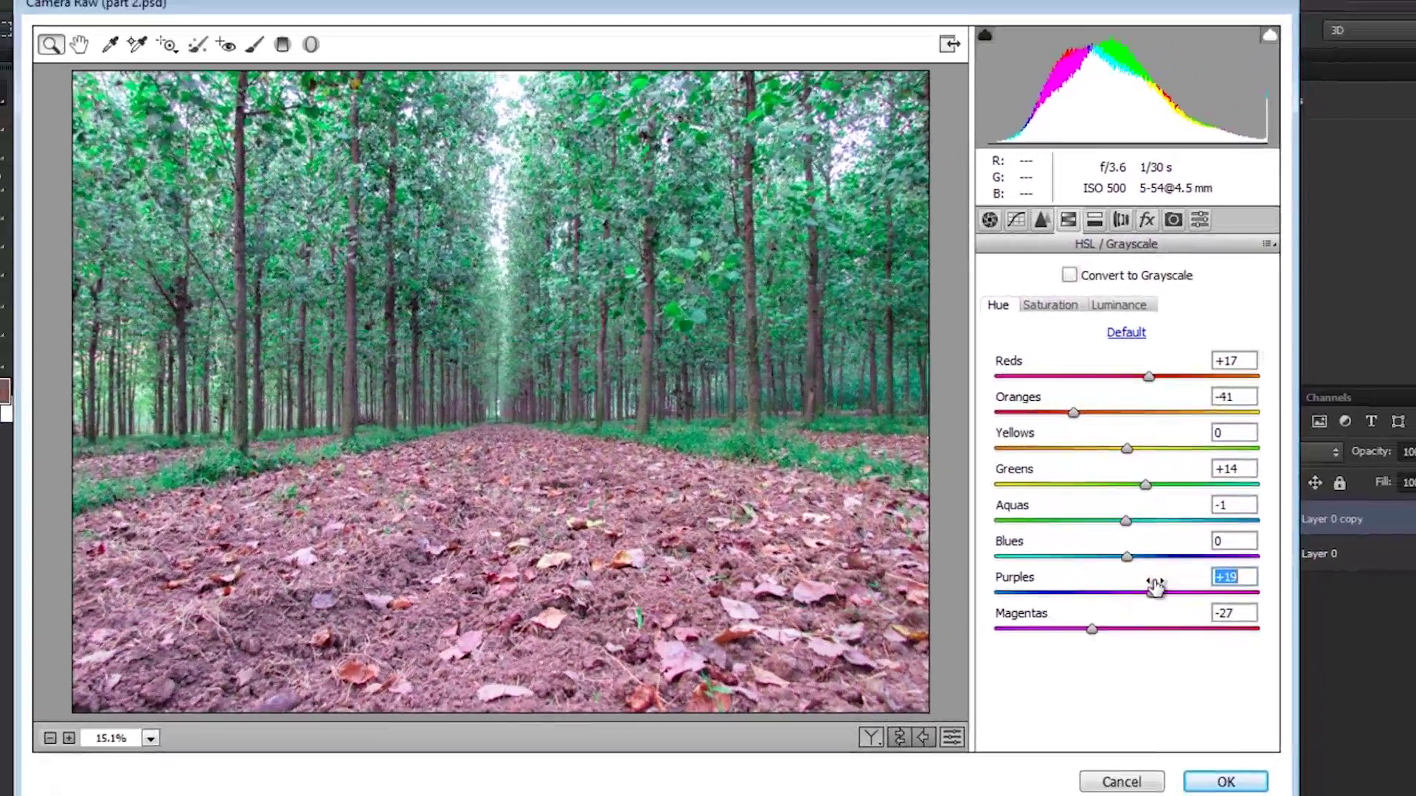
click(1195, 760)
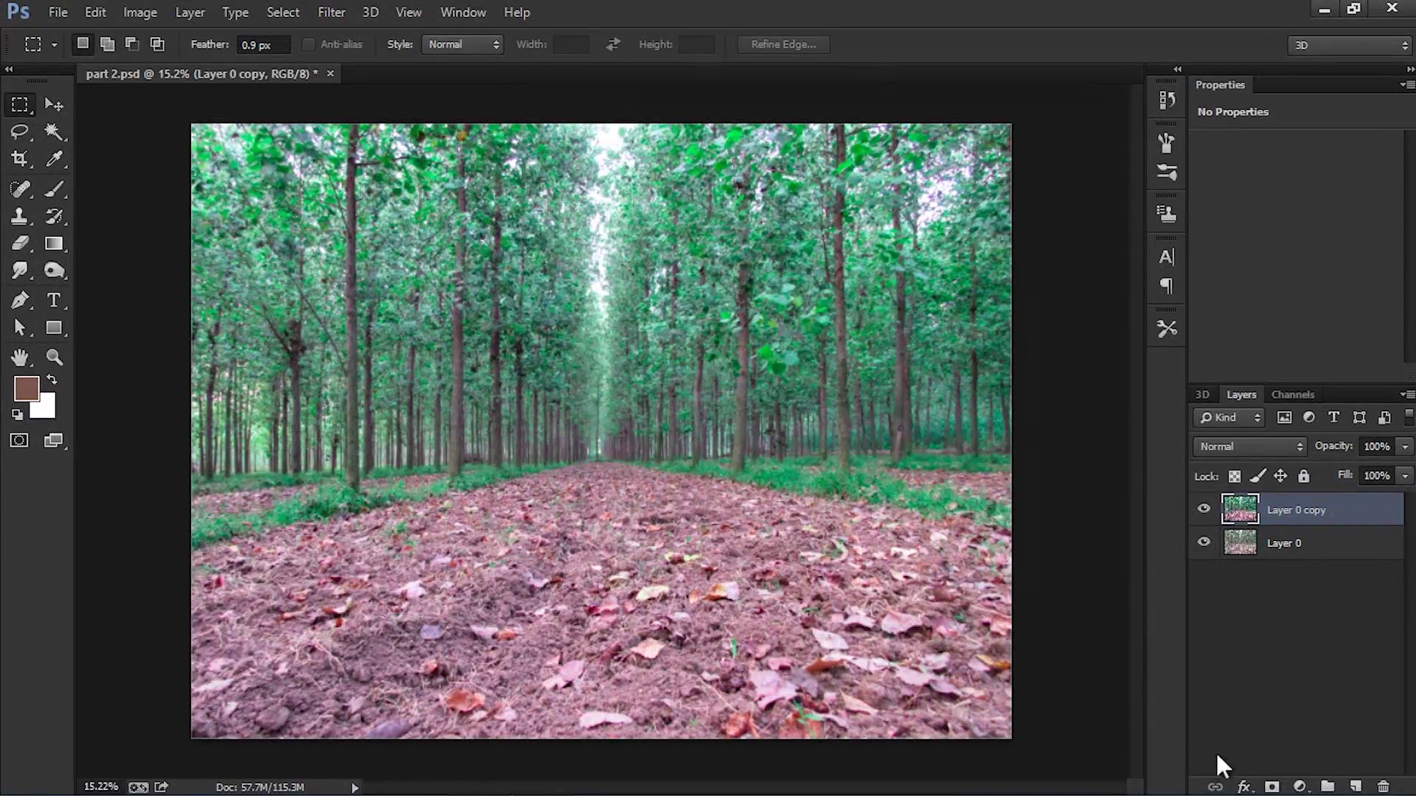
Add a Color Balance layer and shift the shadows toward cyan and slightly blue.
click(1299, 787)
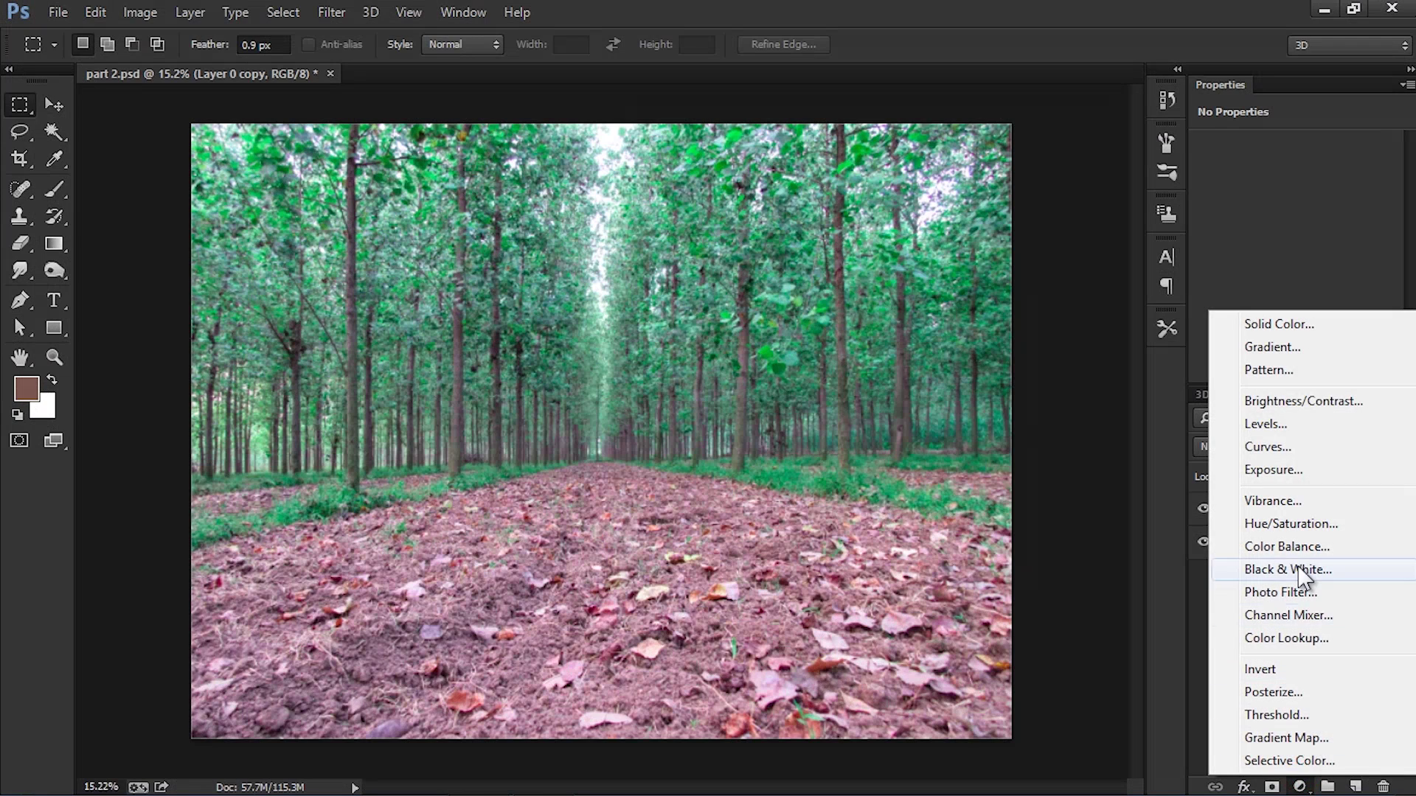
click(1292, 546)
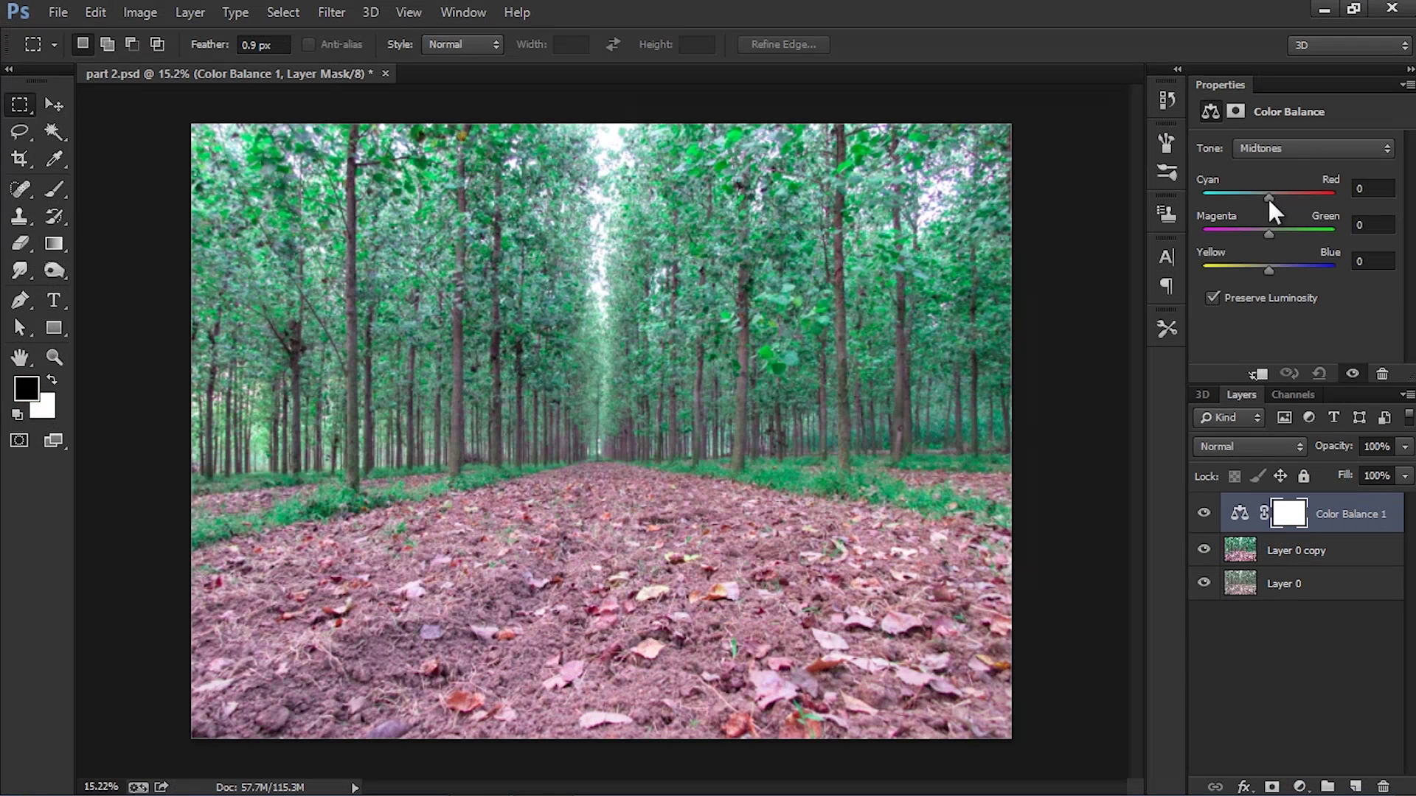
click(1274, 147)
mouse_move(1267, 196)
mouse_down()
mouse_move(1249, 195)
mouse_move(1284, 228)
mouse_move(1243, 231)
mouse_move(1286, 270)
mouse_move(1261, 269)
mouse_up()
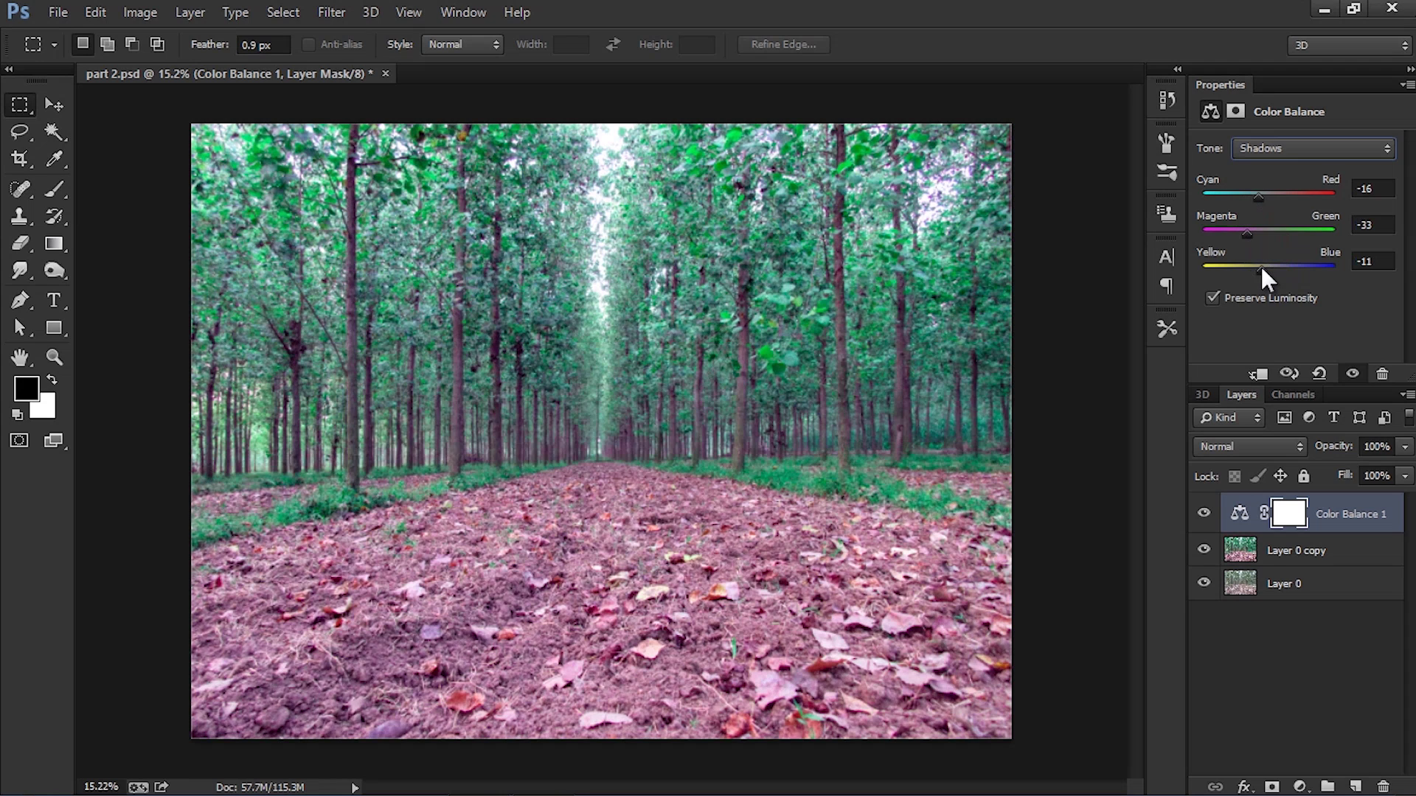
click(1247, 153)
click(1262, 148)
drag(1261, 267, 1265, 267)
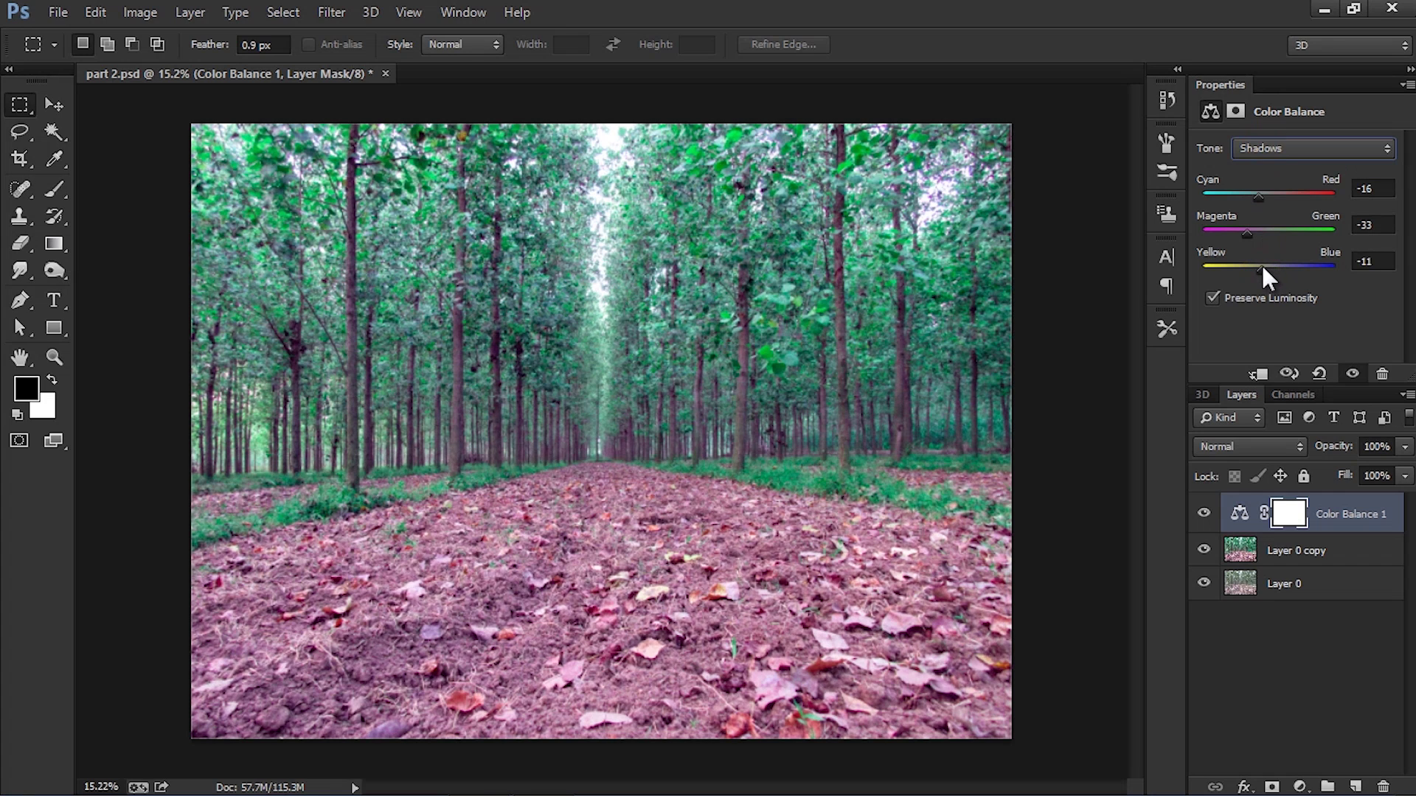
drag(1254, 192, 1259, 198)
Push the Color Balance midtones toward red and magenta.
click(1271, 148)
click(1267, 179)
drag(1264, 198, 1274, 197)
mouse_move(1264, 231)
mouse_down()
mouse_move(1275, 230)
mouse_move(1256, 230)
mouse_move(1256, 265)
mouse_move(1270, 264)
mouse_up()
Set the highlights to red -16, green +5, blue -9 and compare before/after.
click(1269, 148)
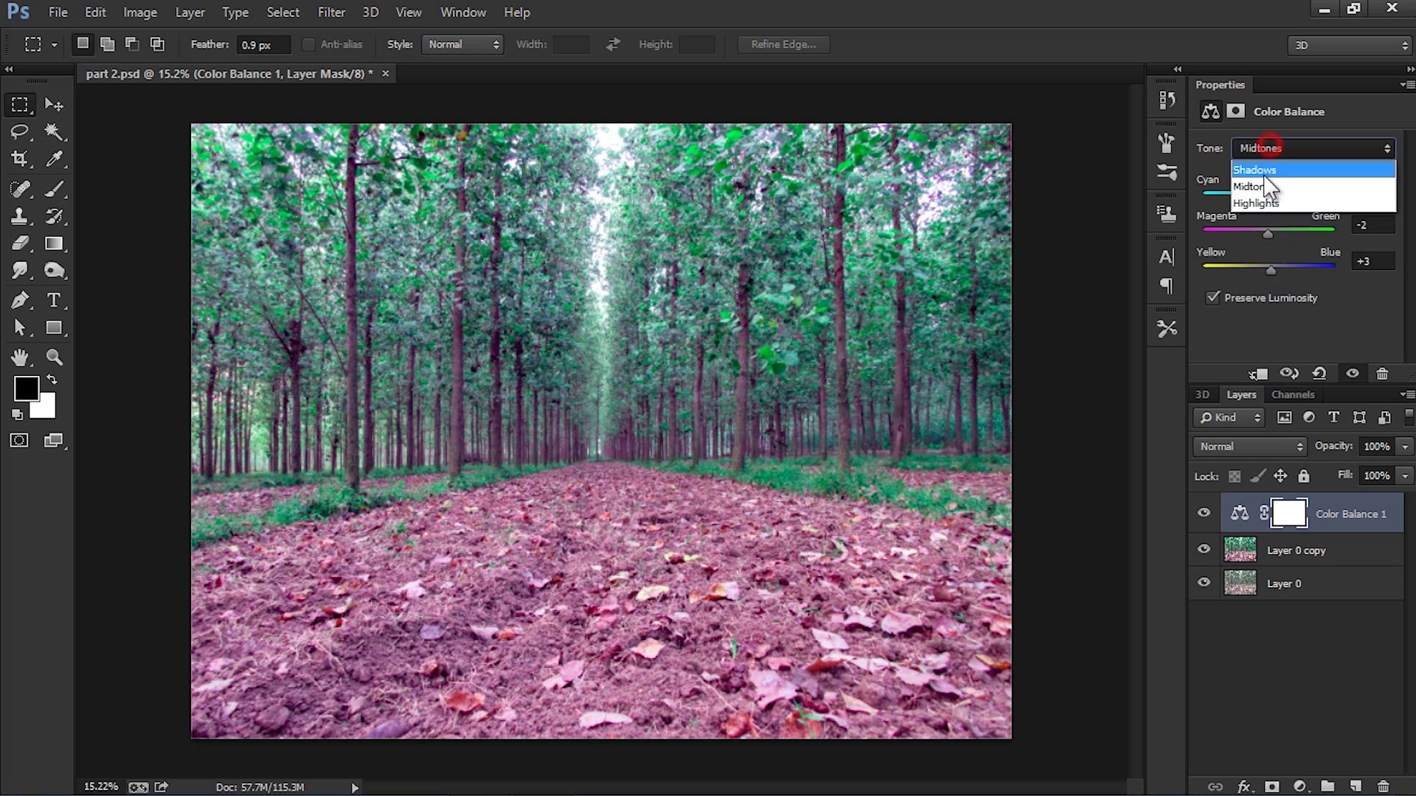
click(1253, 201)
mouse_move(1265, 196)
mouse_down()
mouse_move(1275, 234)
mouse_move(1258, 197)
mouse_up()
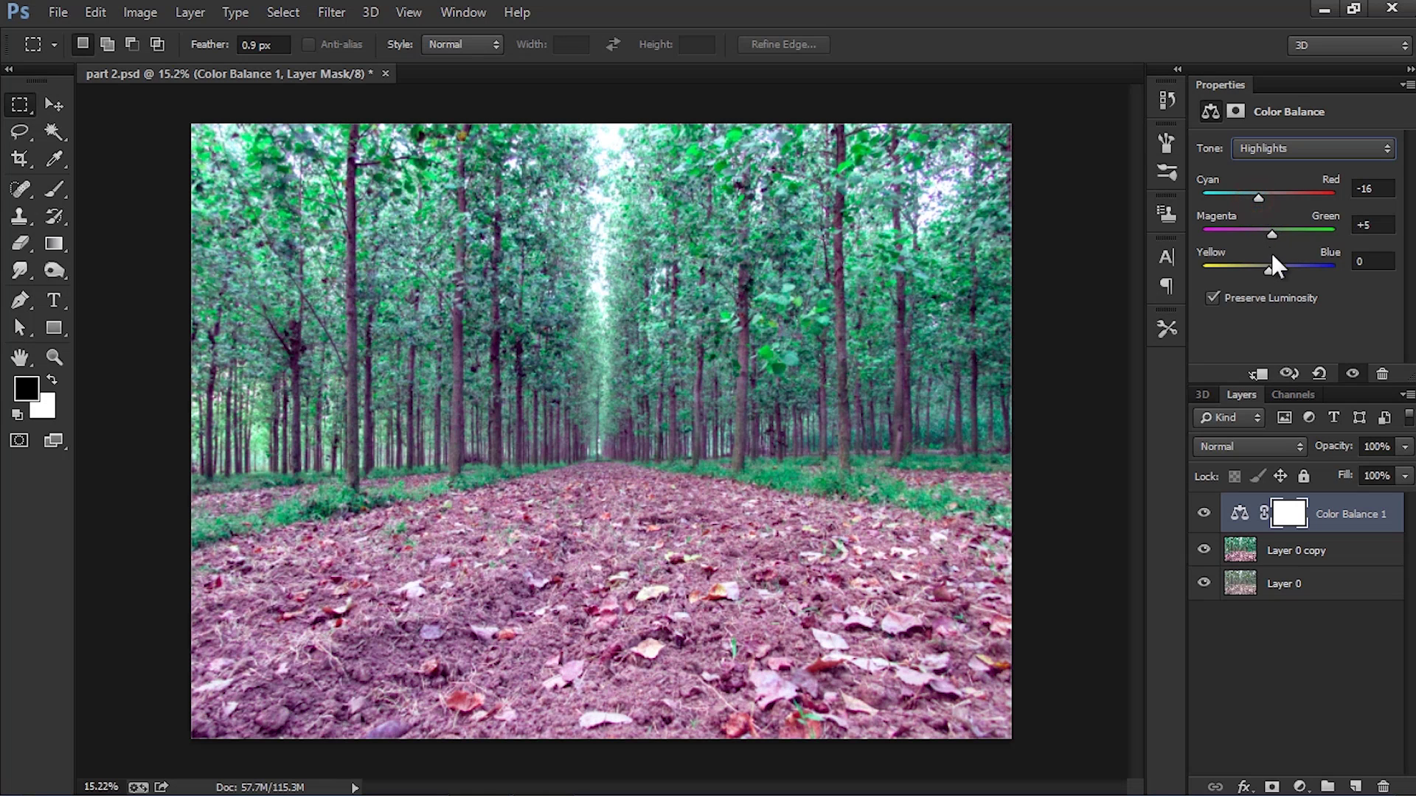
drag(1256, 270, 1262, 269)
click(1276, 149)
click(1268, 193)
click(1204, 516)
click(1297, 785)
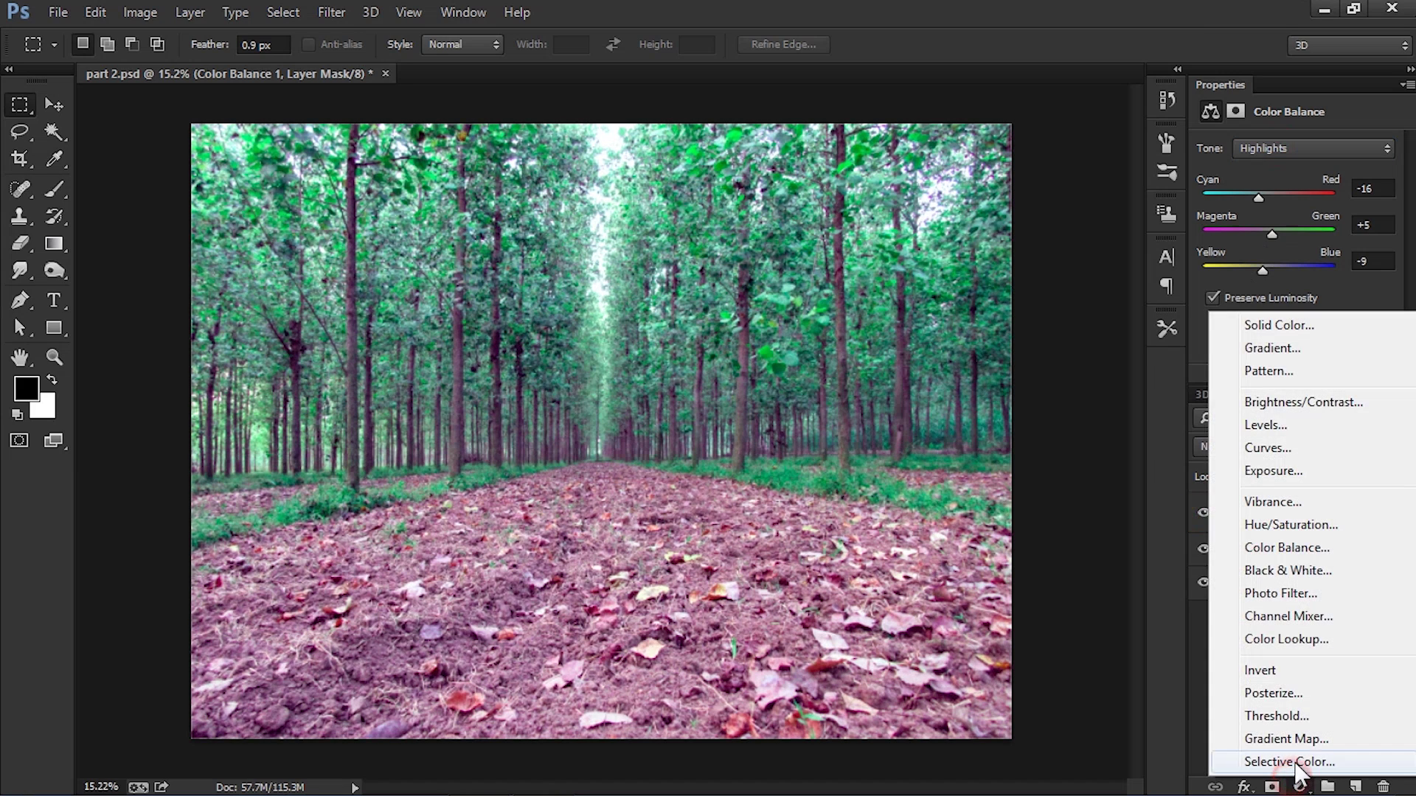
Add a Selective Color layer and remove yellow and black from the Whites.
click(1281, 760)
click(1283, 175)
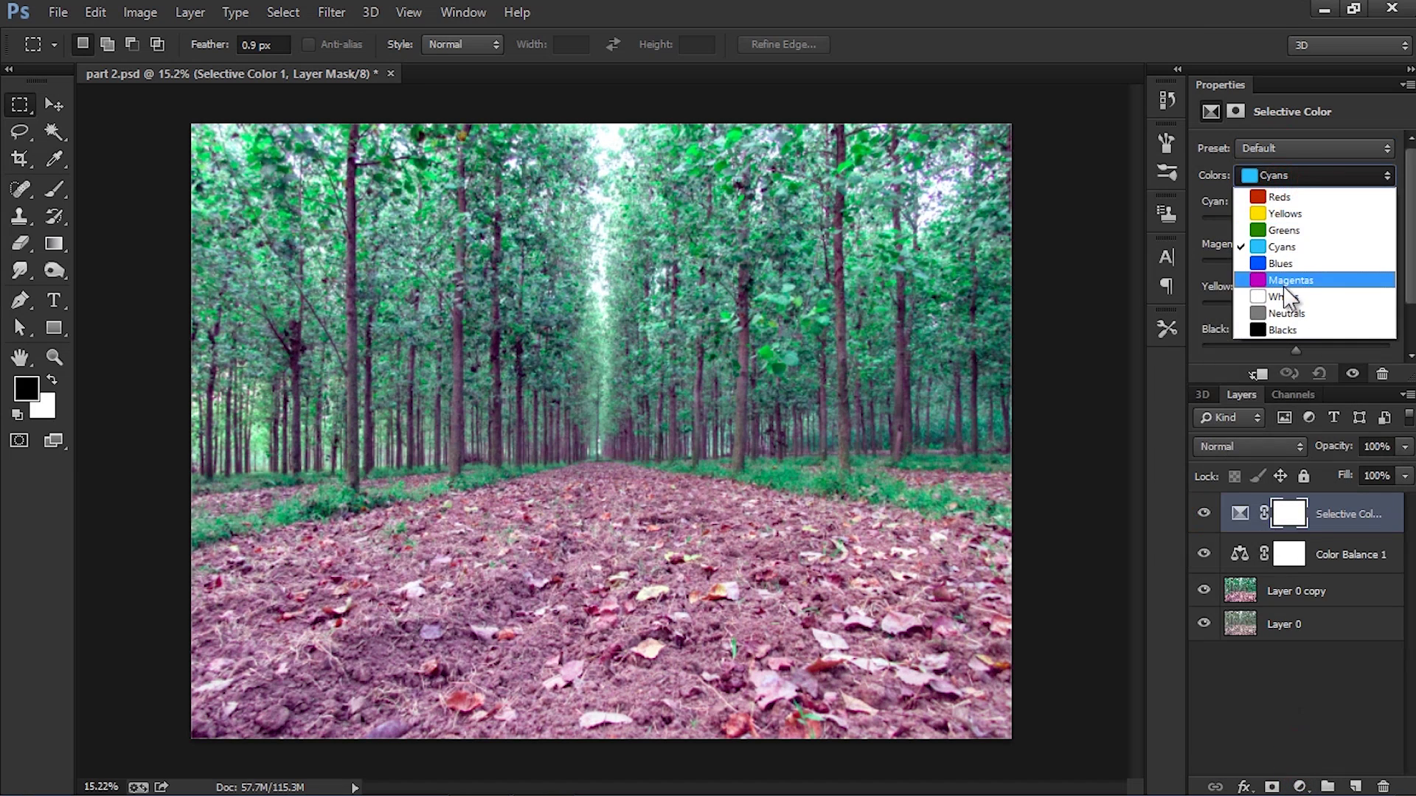
click(1283, 292)
mouse_move(1286, 306)
mouse_down()
mouse_move(1228, 307)
mouse_move(1267, 344)
mouse_up()
Rework the Greens: reduce magenta, set cyan to -33, and adjust yellow.
click(1285, 175)
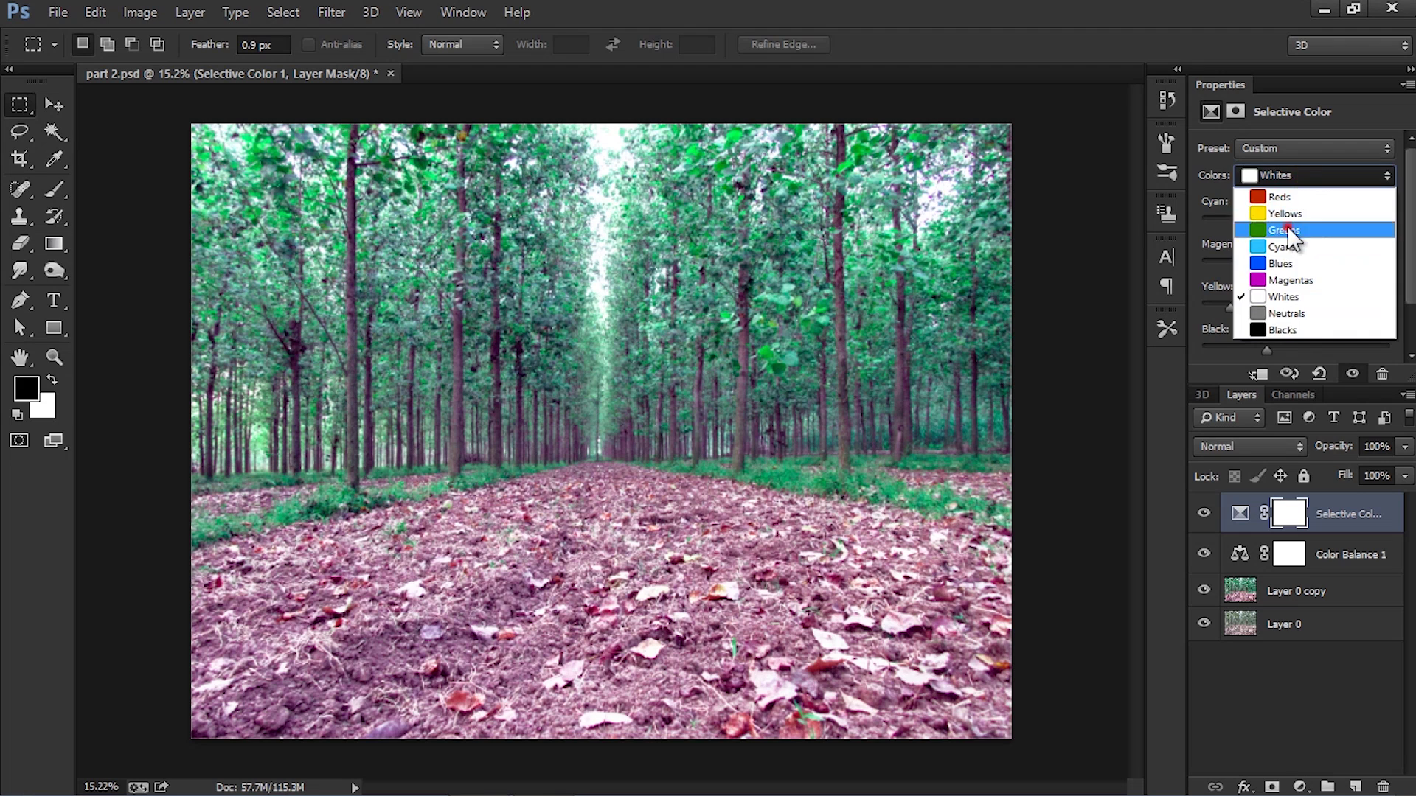
click(1286, 230)
mouse_move(1298, 260)
mouse_down()
mouse_move(1270, 262)
mouse_move(1300, 264)
mouse_up()
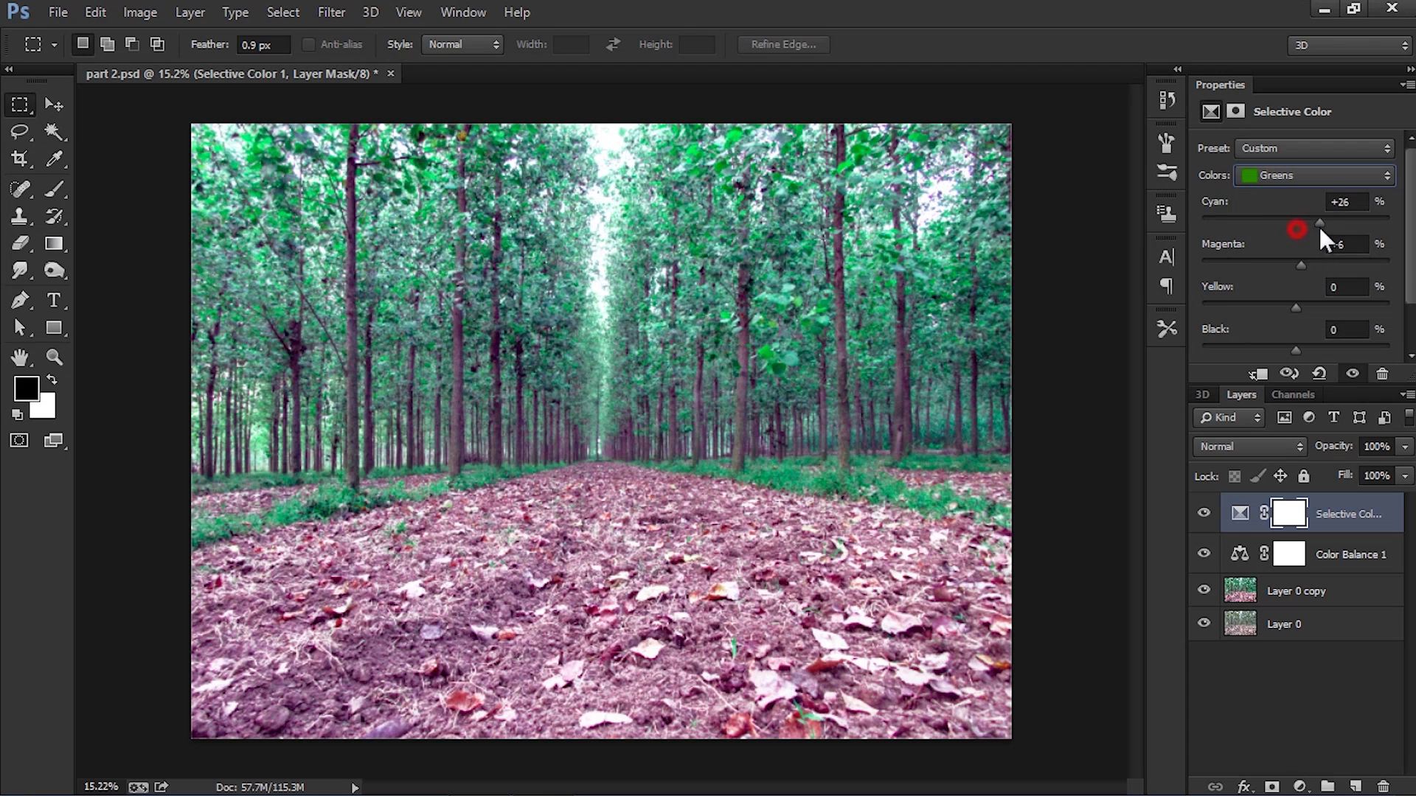
drag(1378, 225, 1224, 227)
drag(1276, 224, 1268, 225)
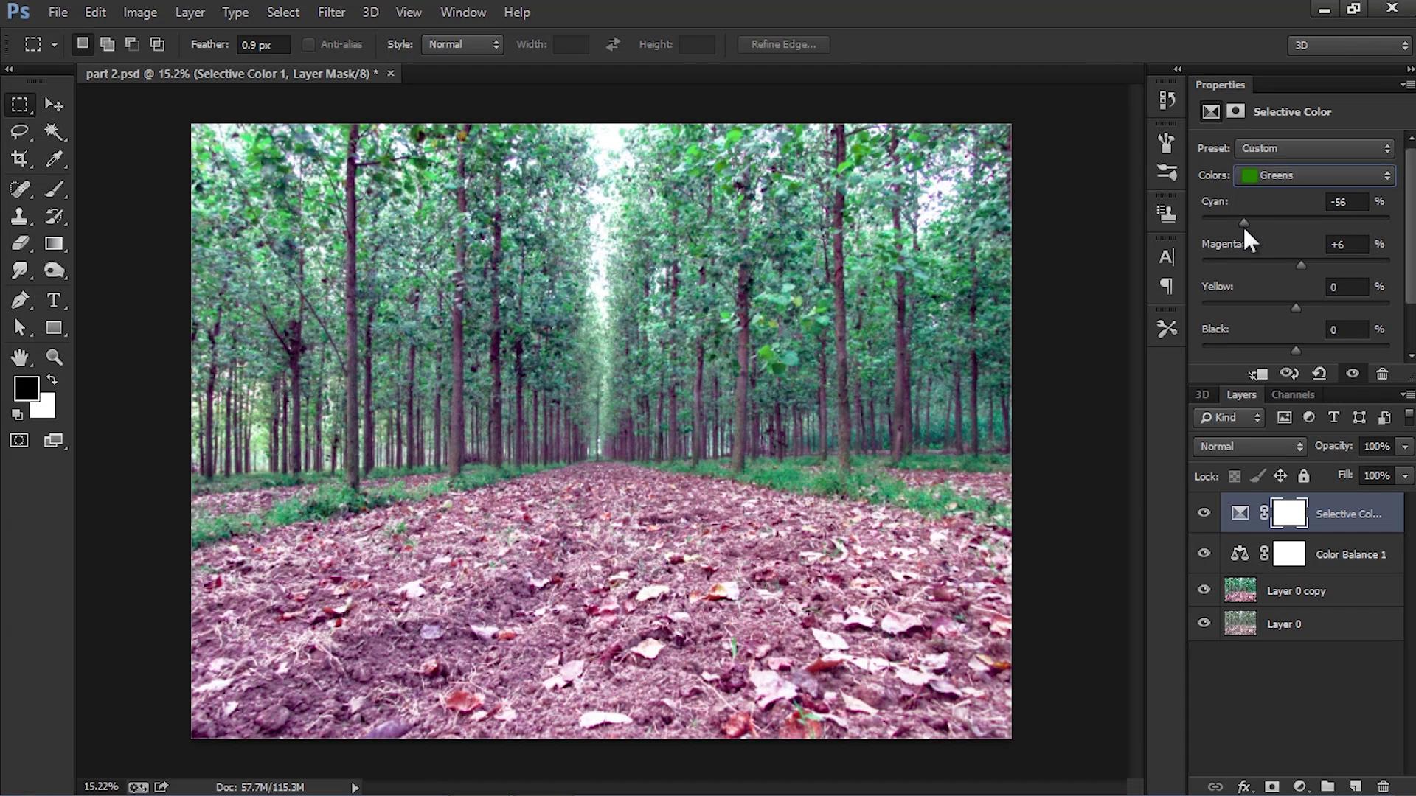
mouse_move(1274, 306)
mouse_down()
mouse_move(1268, 349)
mouse_move(1294, 347)
mouse_up()
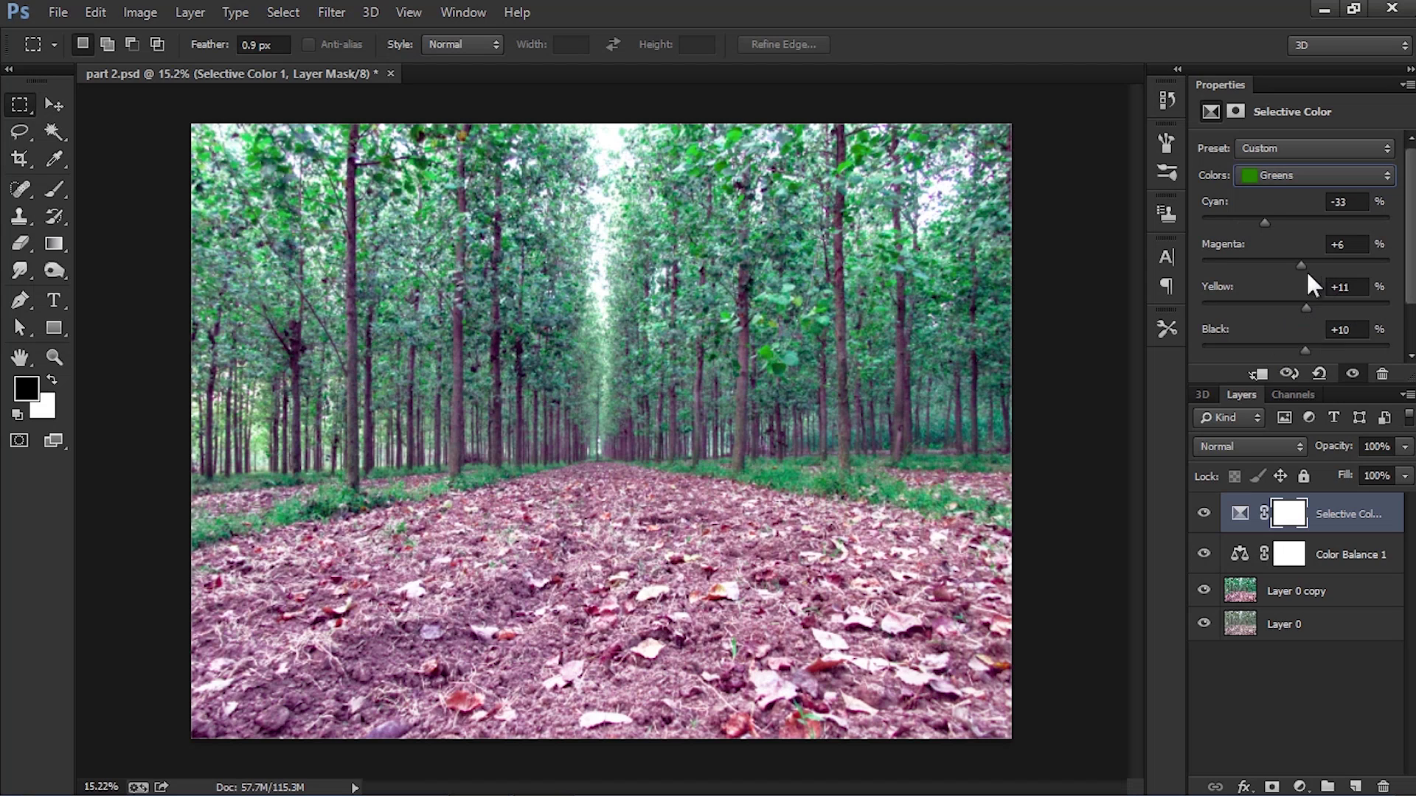
Set Whites yellow to -26 and black to -17, then compare before and after.
click(1273, 183)
click(1285, 289)
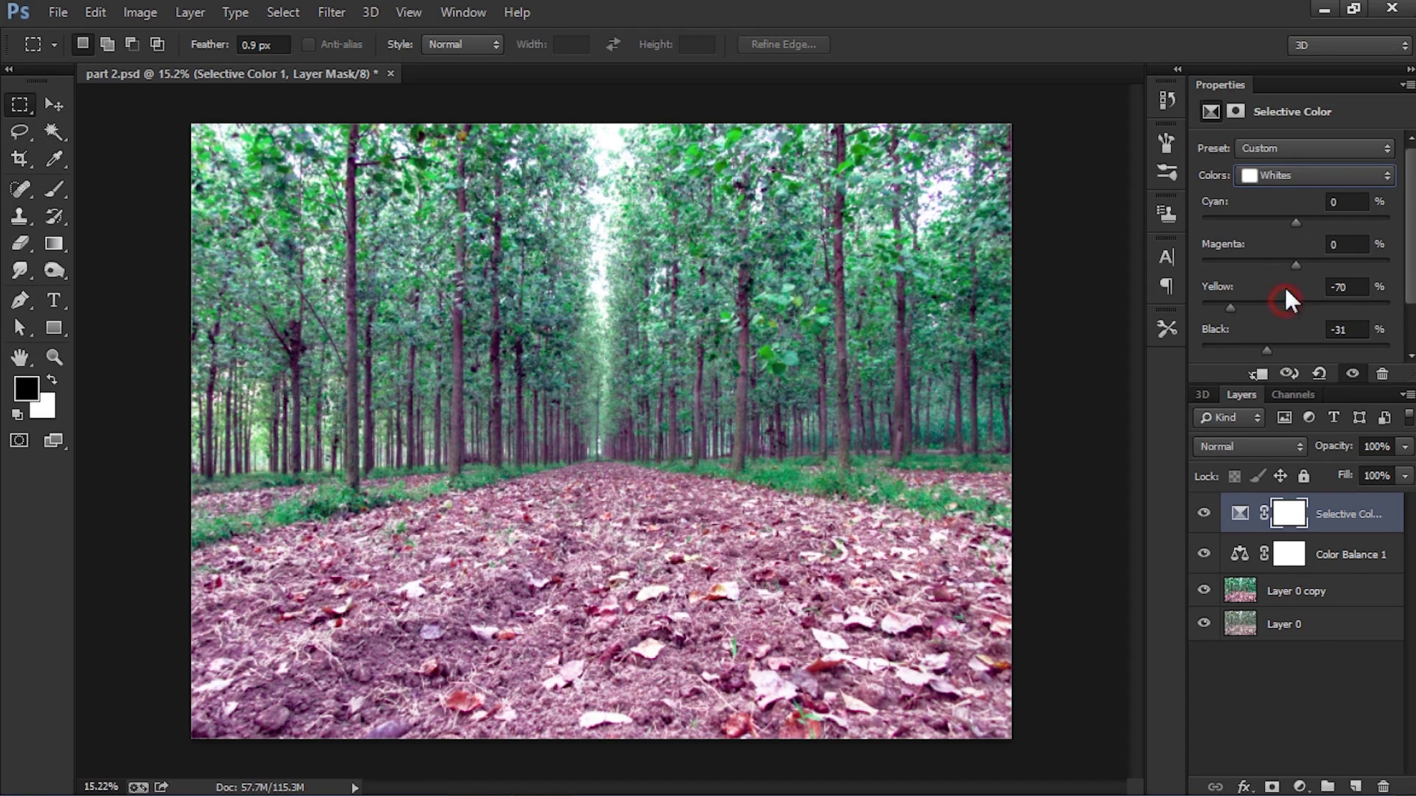
mouse_move(1229, 307)
mouse_down()
mouse_move(1272, 306)
mouse_move(1279, 345)
mouse_up()
click(1204, 515)
click(1204, 514)
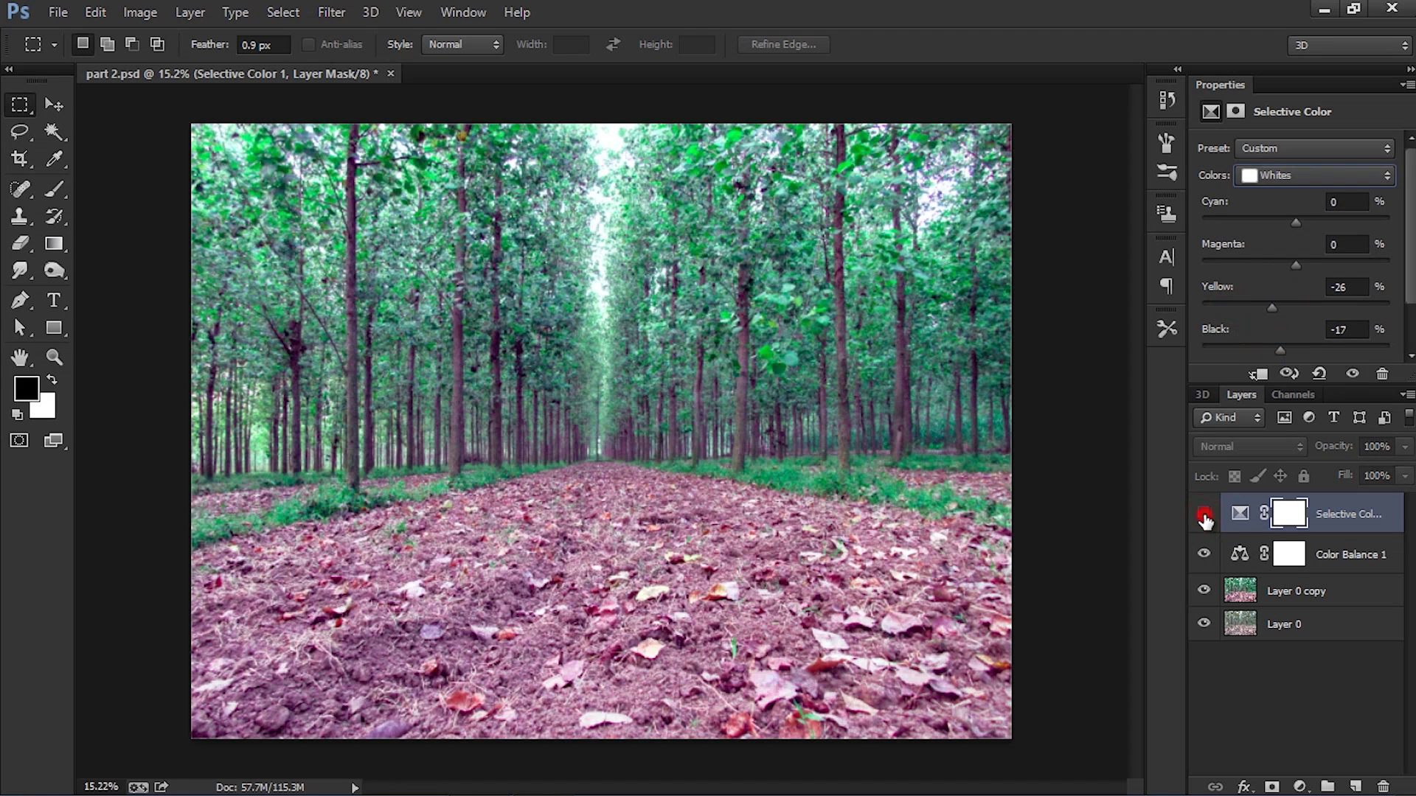
click(1204, 515)
click(1204, 514)
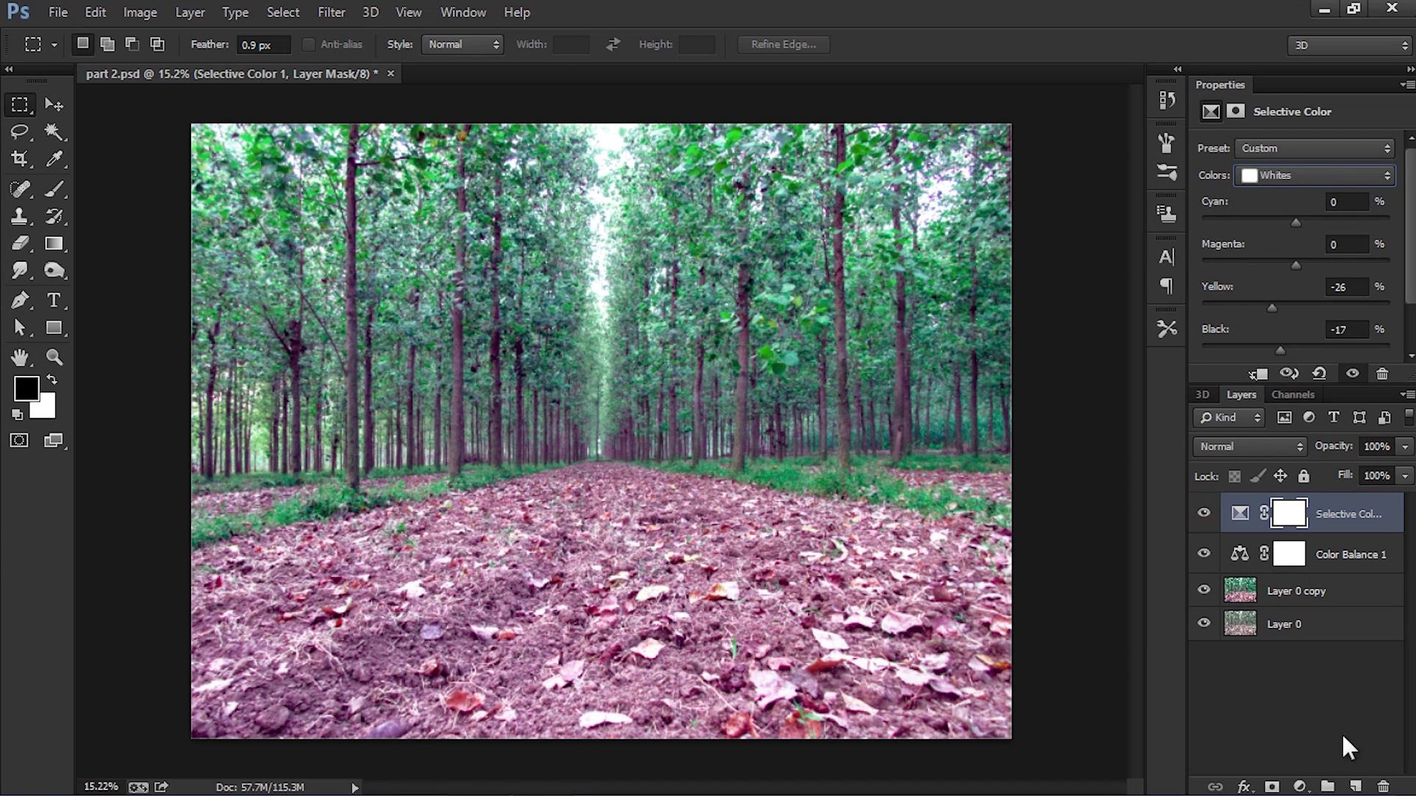
click(1302, 786)
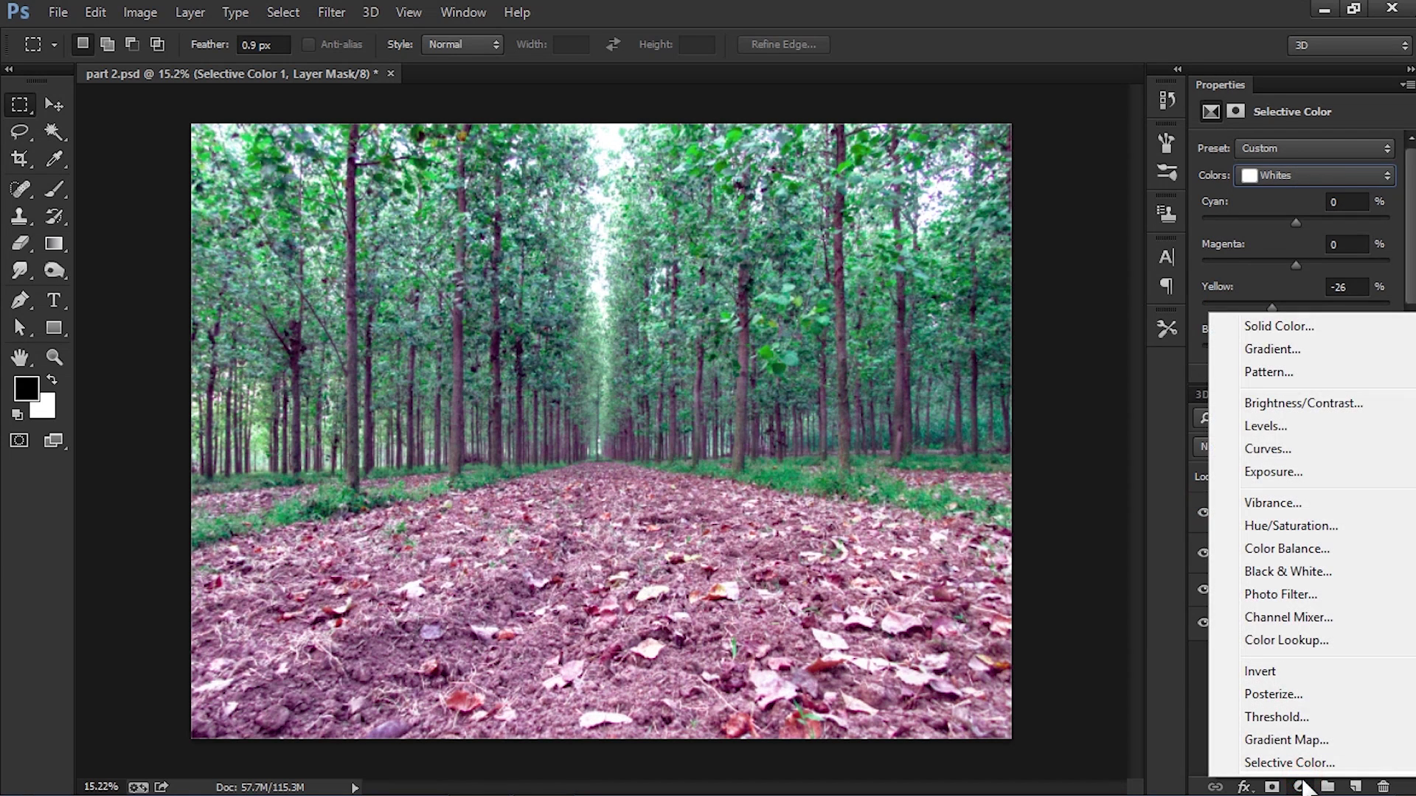
Add a Vibrance layer with vibrance -22 and saturation around +33.
click(1258, 502)
drag(1294, 170, 1277, 169)
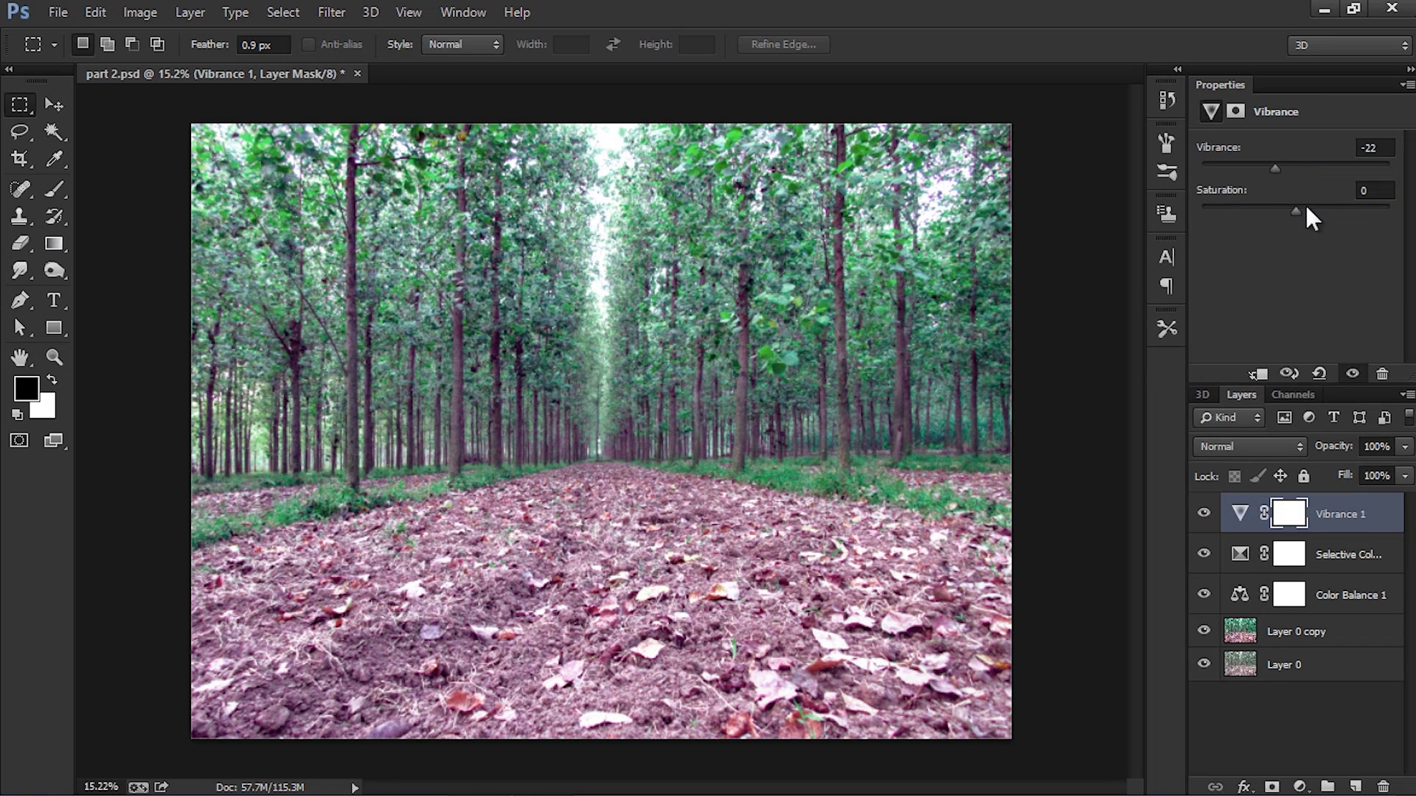
drag(1295, 212, 1320, 211)
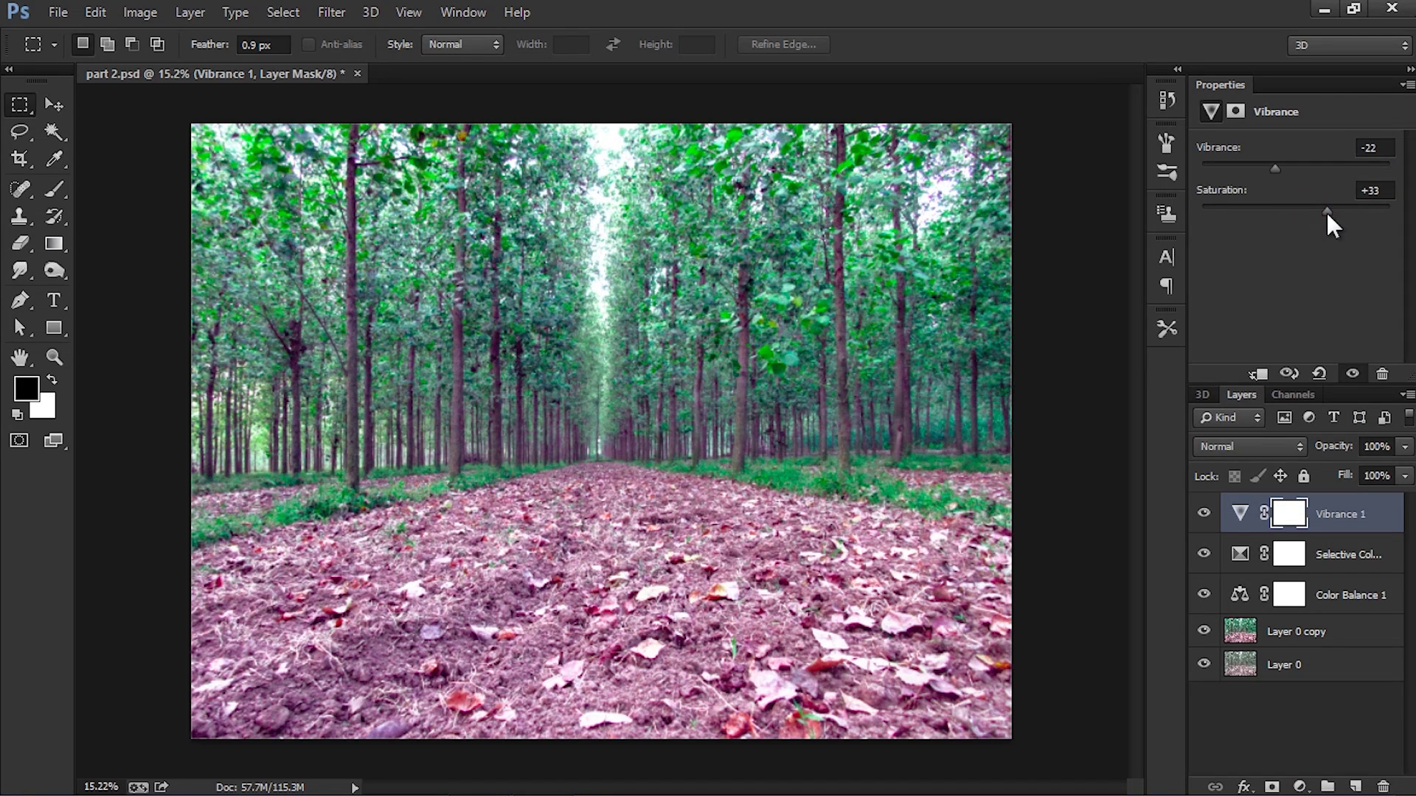
double_click(1374, 190)
Set saturation to 30, lower opacity to 70%, and merge the layers with Ctrl+E.
text(30)
key(Return)
drag(1344, 452, 1327, 447)
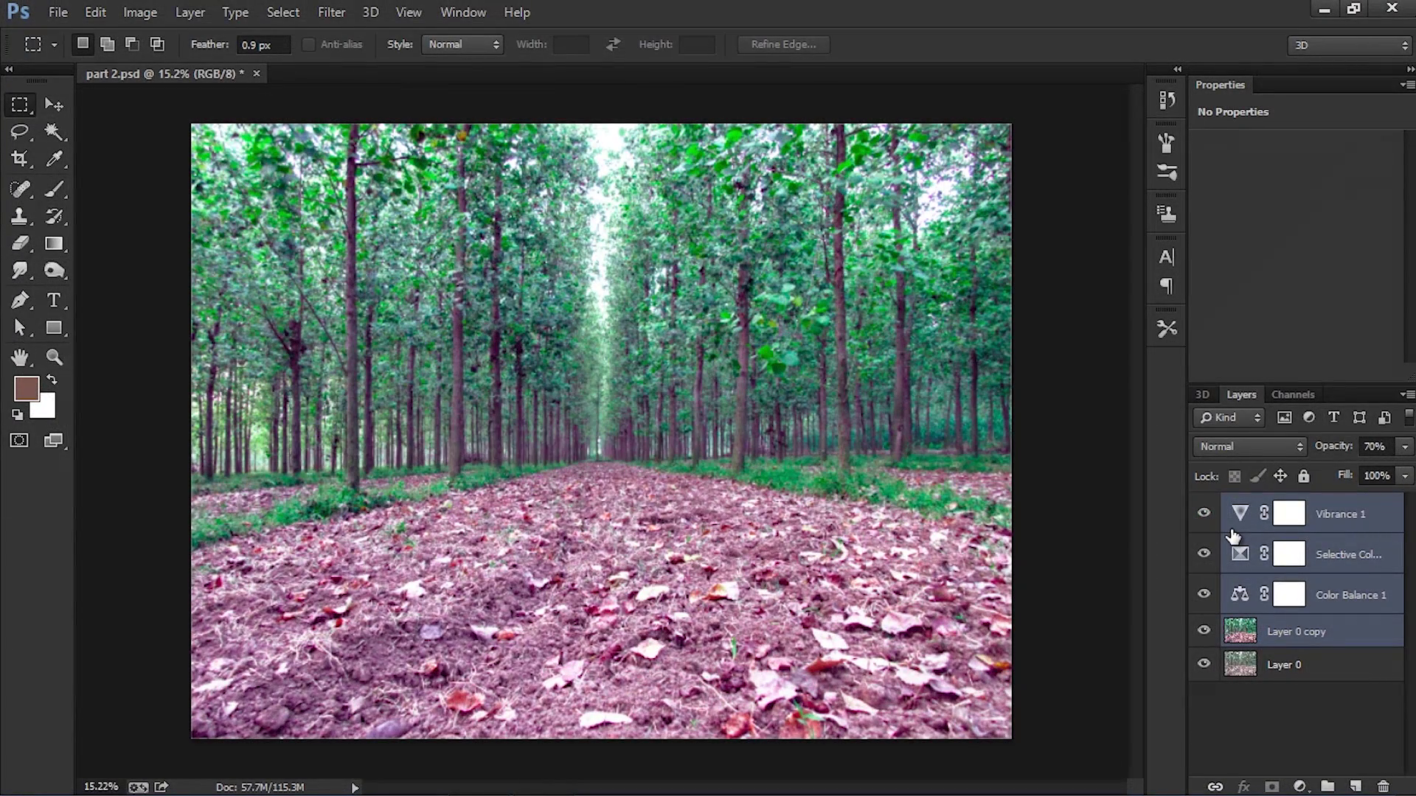
key(ctrl+e)
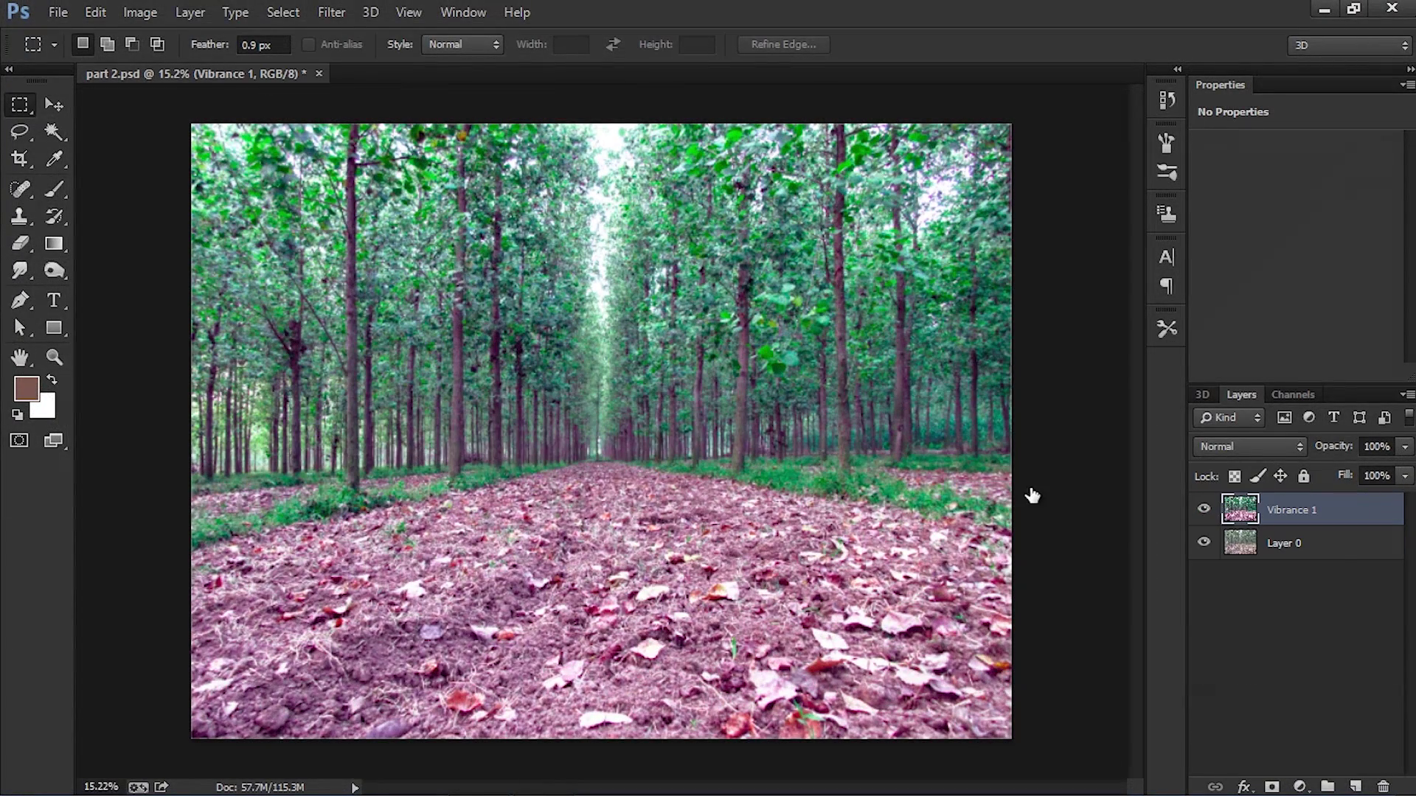